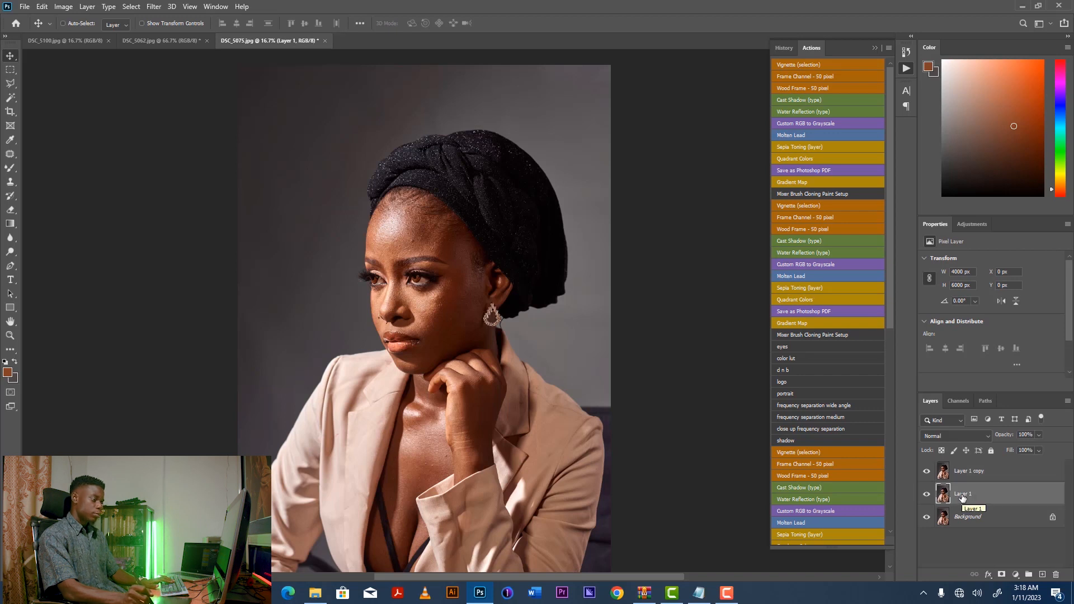
# Rename Layer 1 to "low frequency".
pyautogui.doubleClick(961, 495)
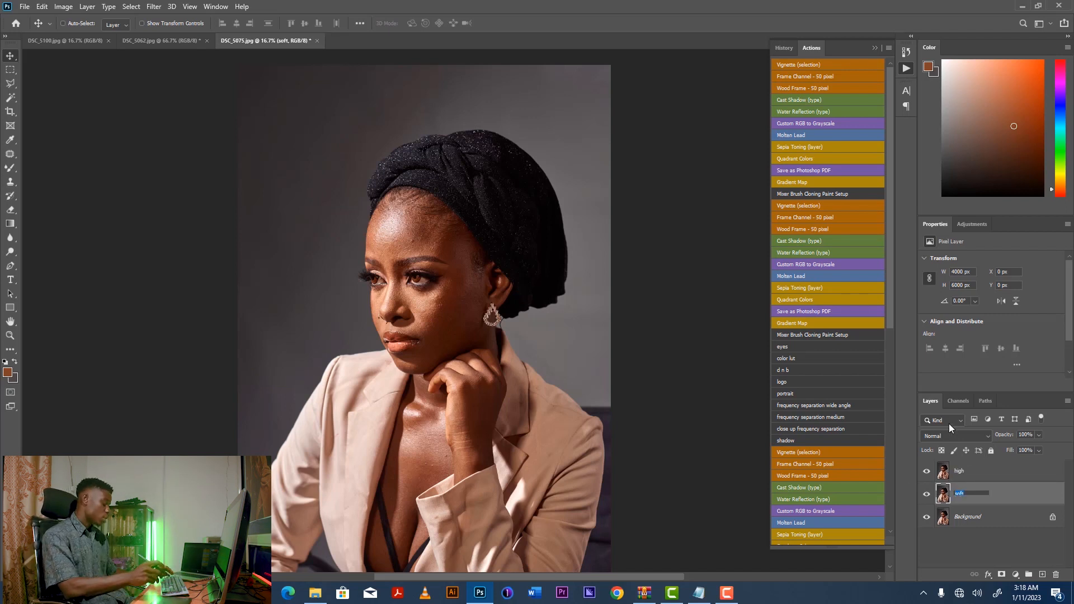
pyautogui.write('low fre')
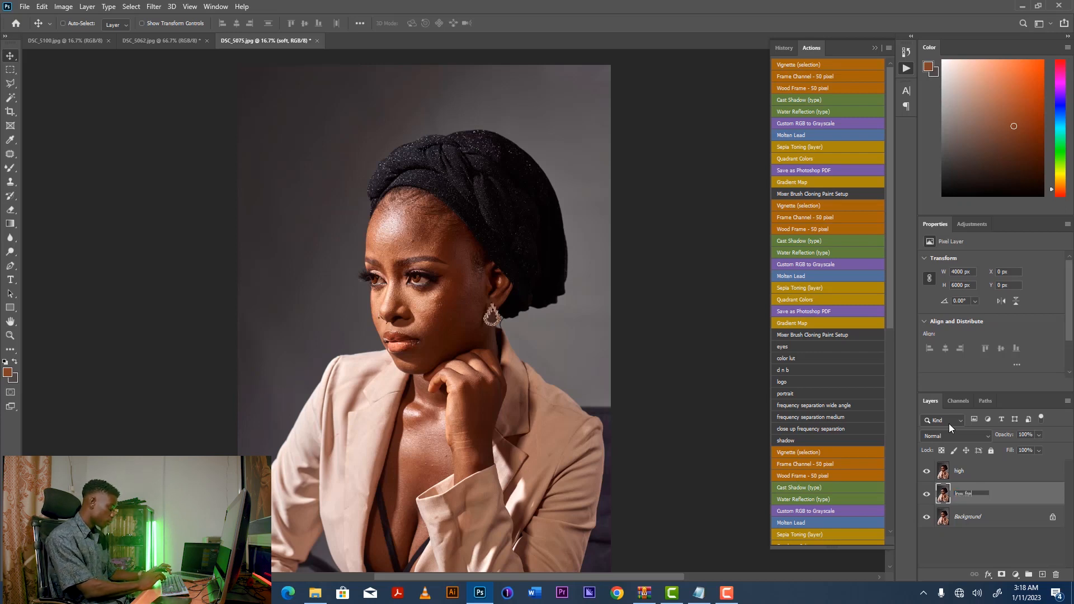
pyautogui.write('quency')
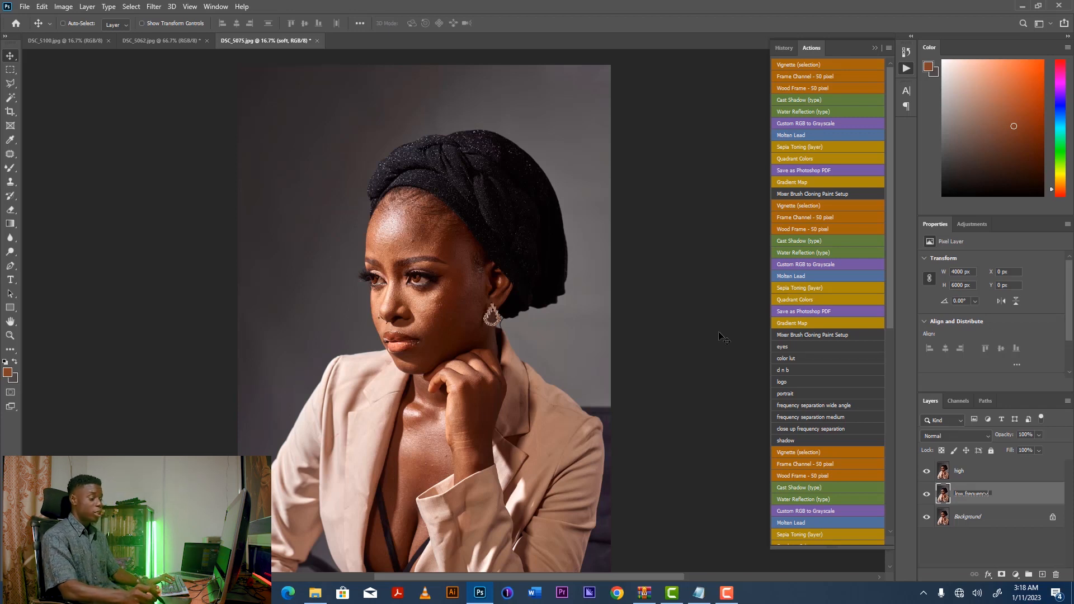
pyautogui.press('Return')
# Rename the top layer to "high frequency".
pyautogui.click(961, 475)
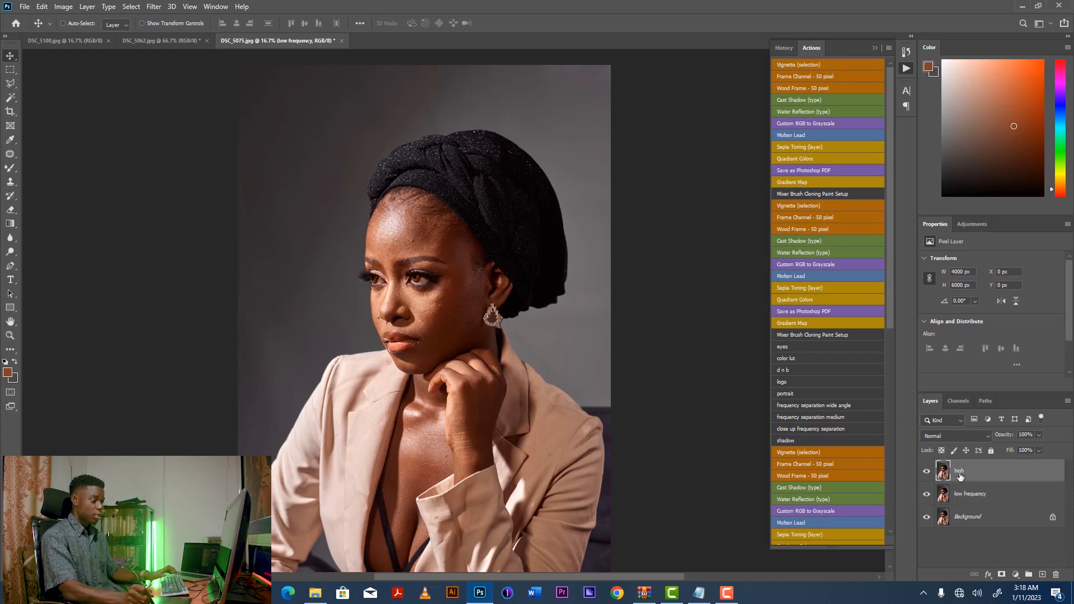
pyautogui.doubleClick(963, 473)
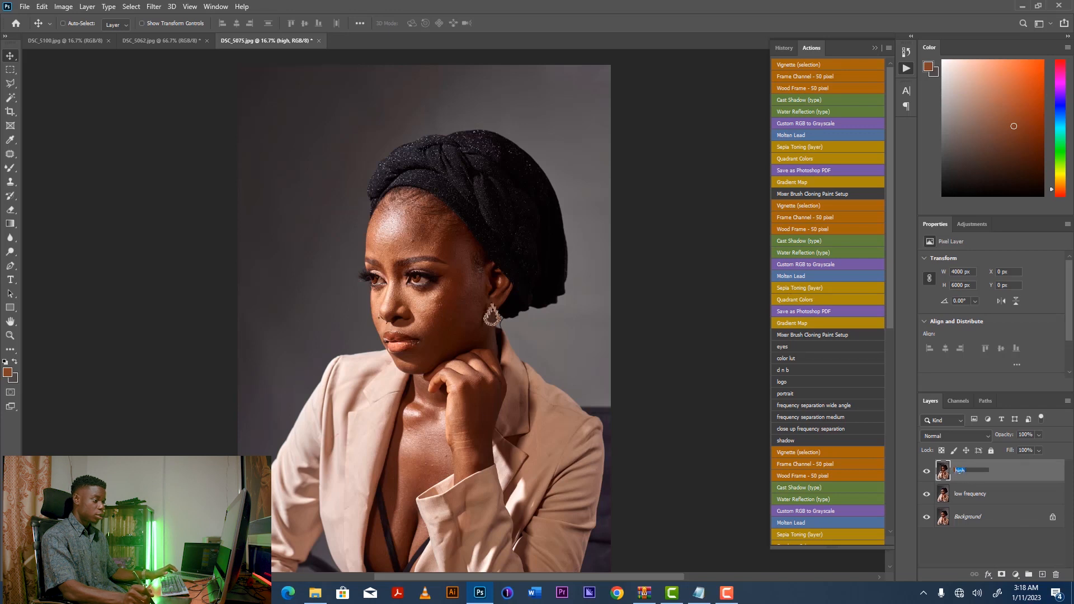
pyautogui.write('high fre')
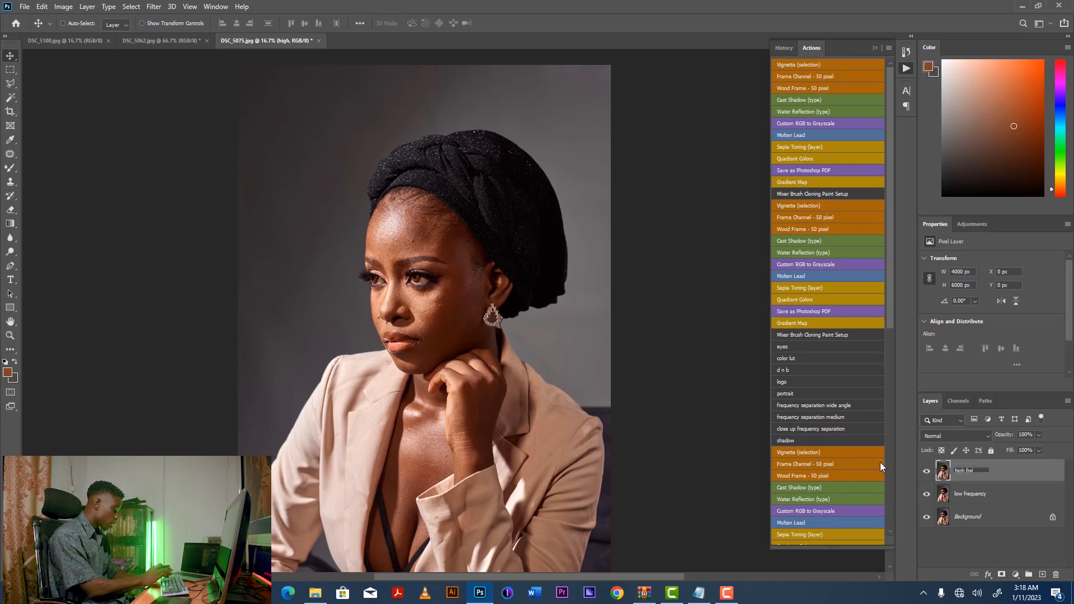
pyautogui.write('quency')
pyautogui.press('Return')
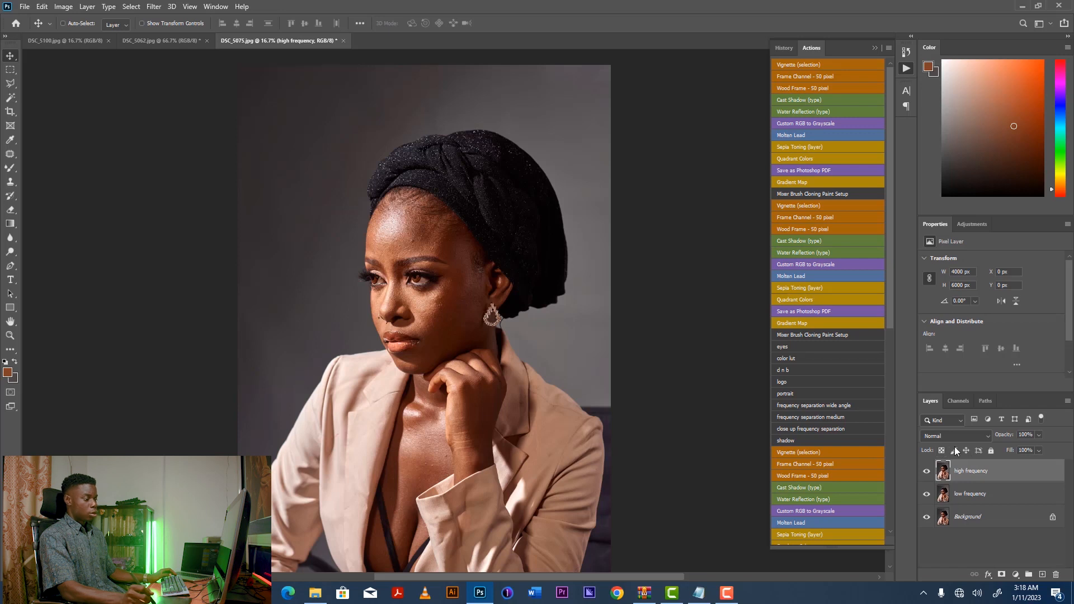
# Hide the high frequency layer and apply a Gaussian Blur with a 10-pixel radius to the low frequency layer.
pyautogui.click(927, 472)
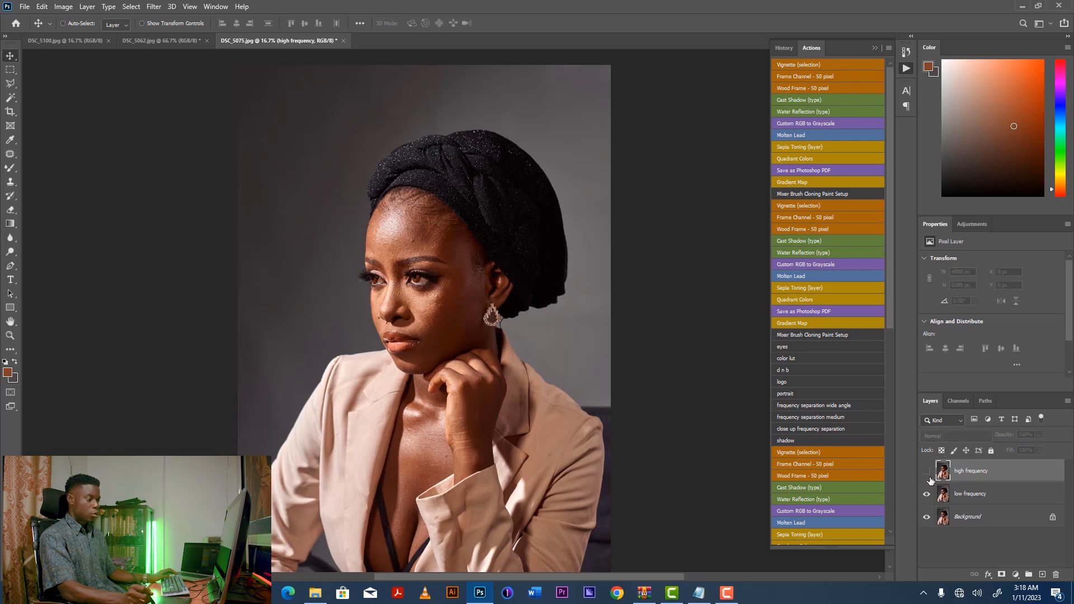
pyautogui.click(986, 497)
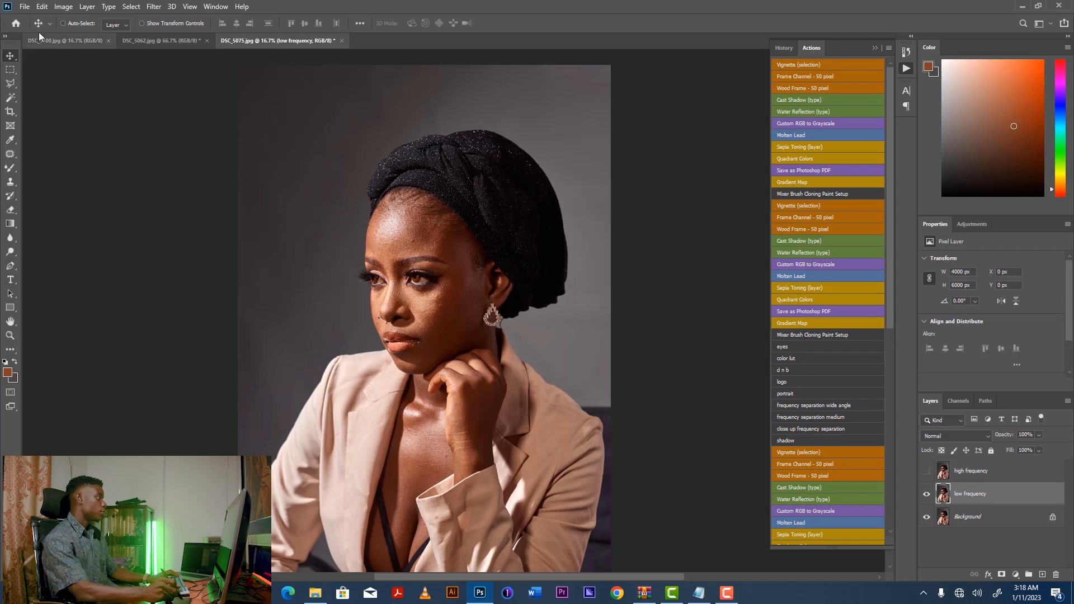
pyautogui.click(153, 7)
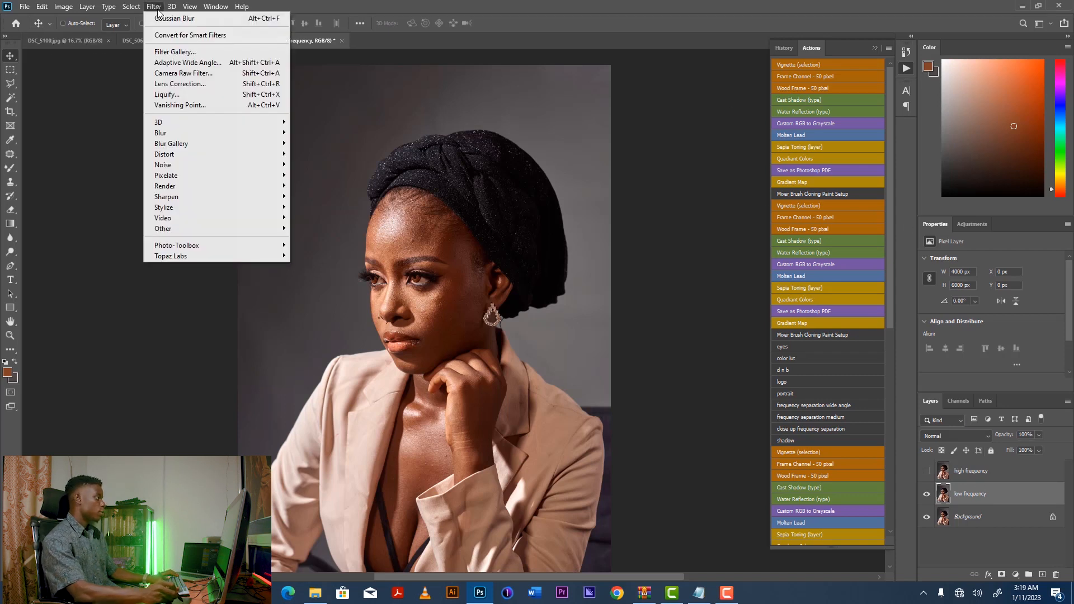
pyautogui.moveTo(201, 132)
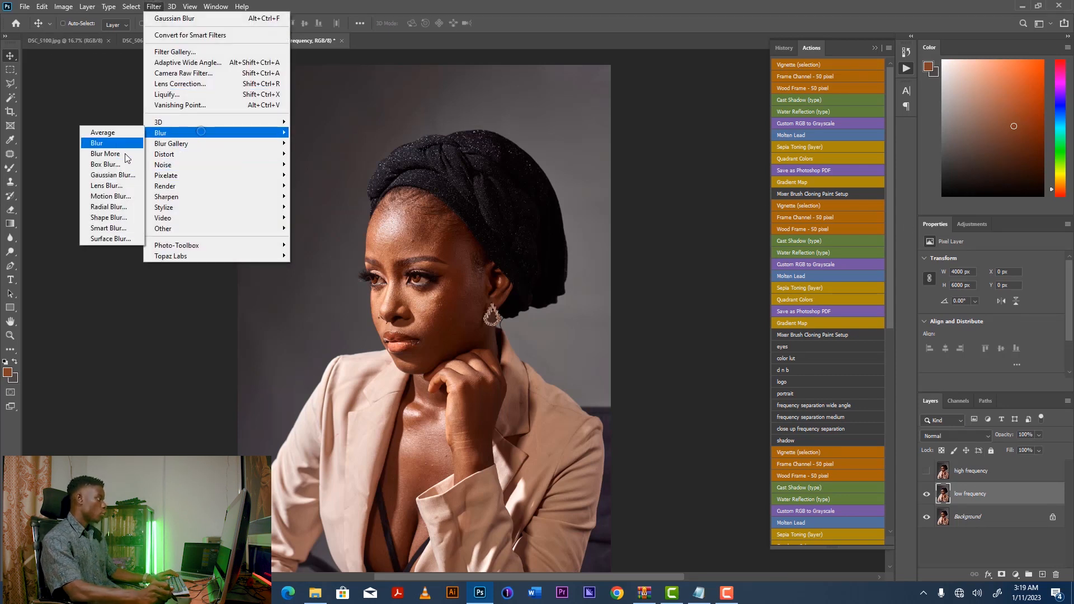
pyautogui.click(121, 175)
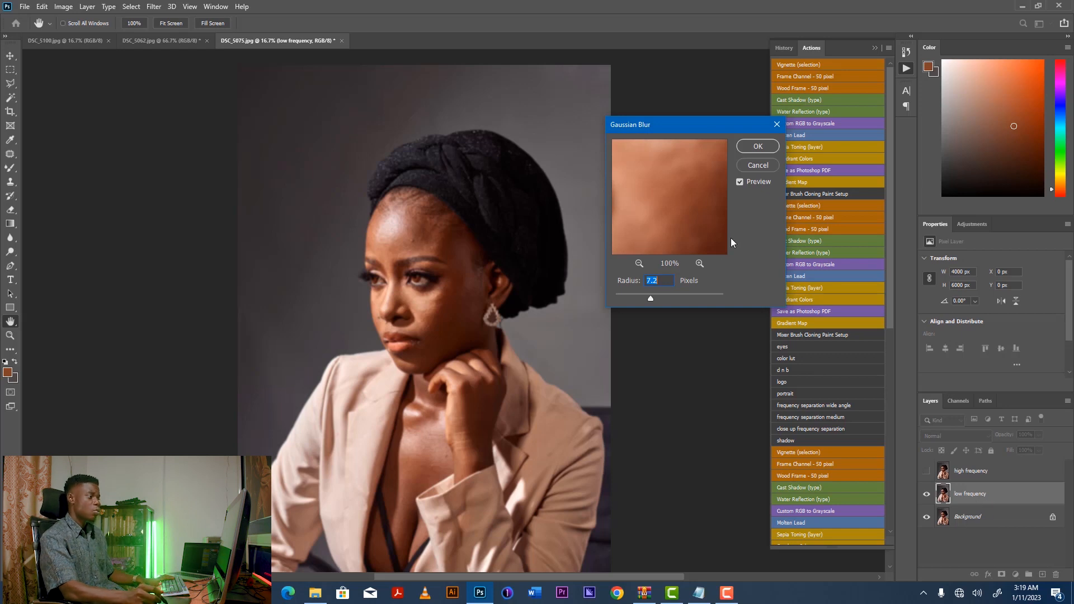
pyautogui.moveTo(706, 132); pyautogui.dragTo(655, 134)
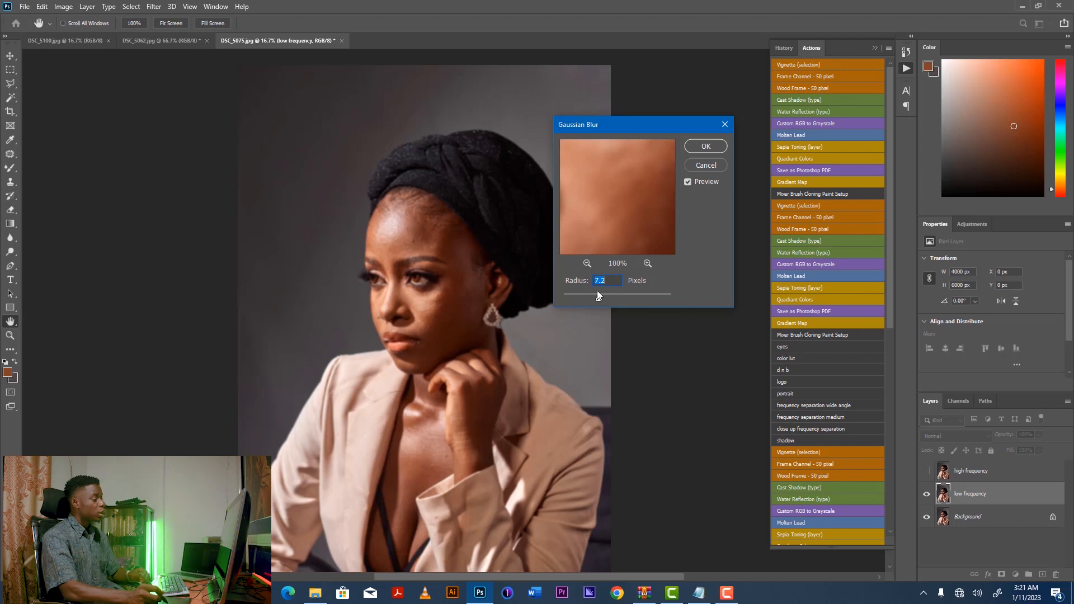
pyautogui.moveTo(607, 300); pyautogui.dragTo(603, 298)
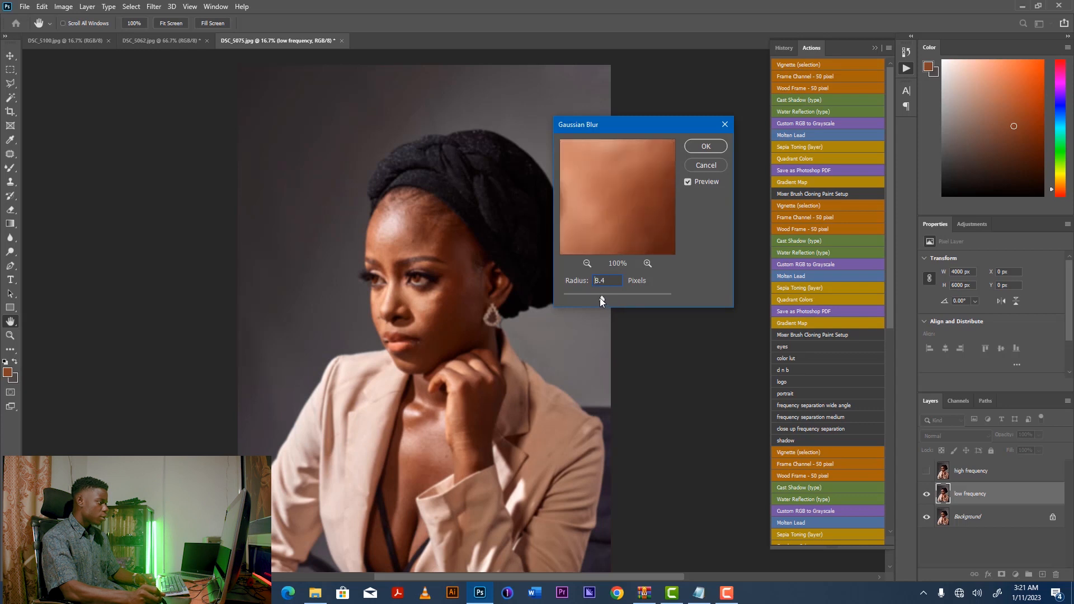
pyautogui.moveTo(600, 297); pyautogui.dragTo(604, 299)
pyautogui.click(587, 263)
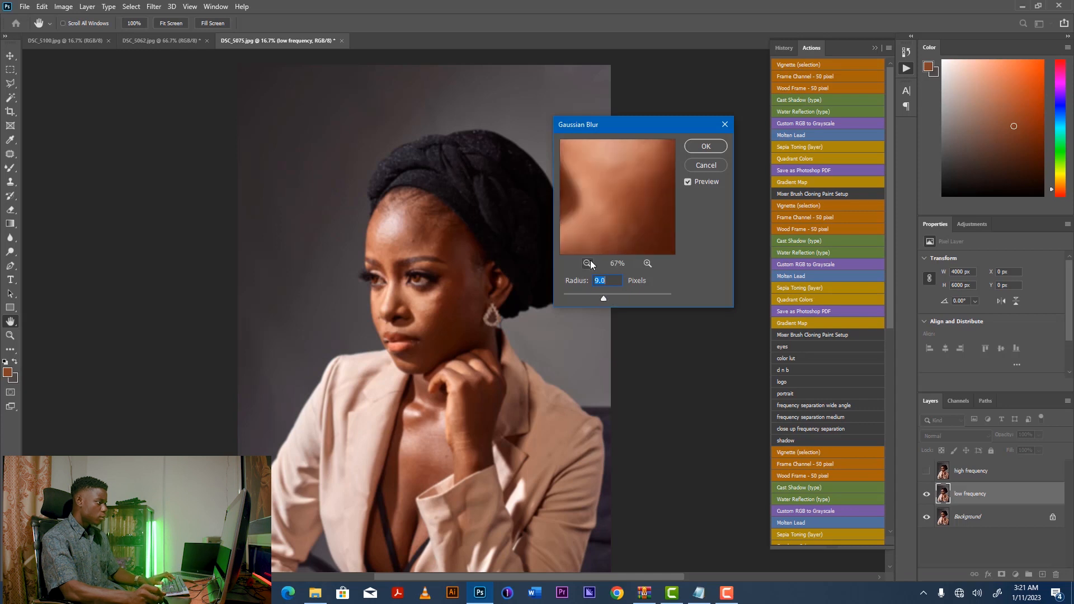
pyautogui.click(588, 263)
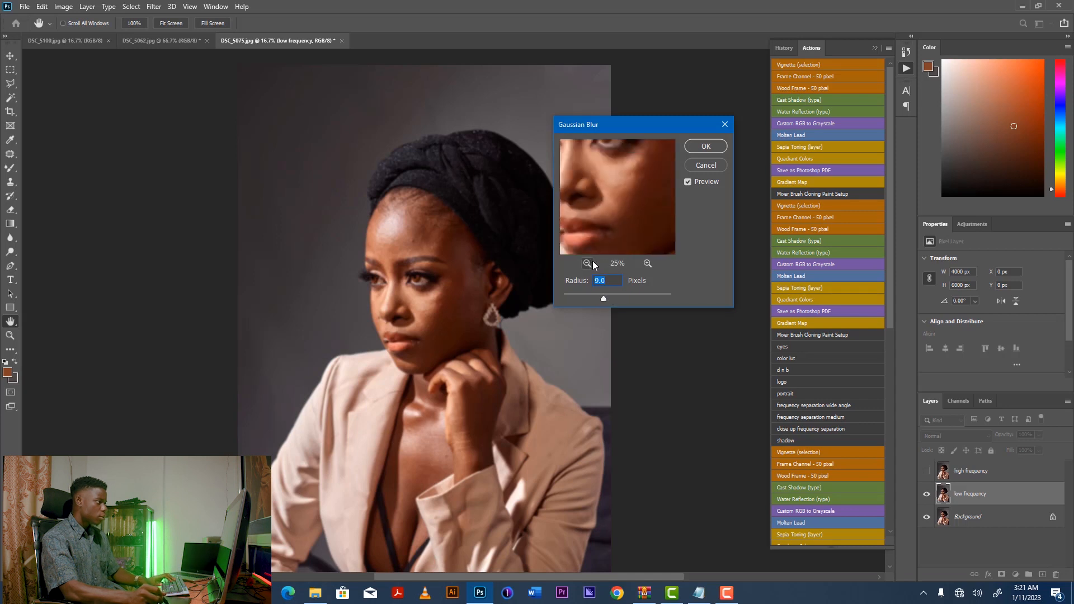
pyautogui.write('10')
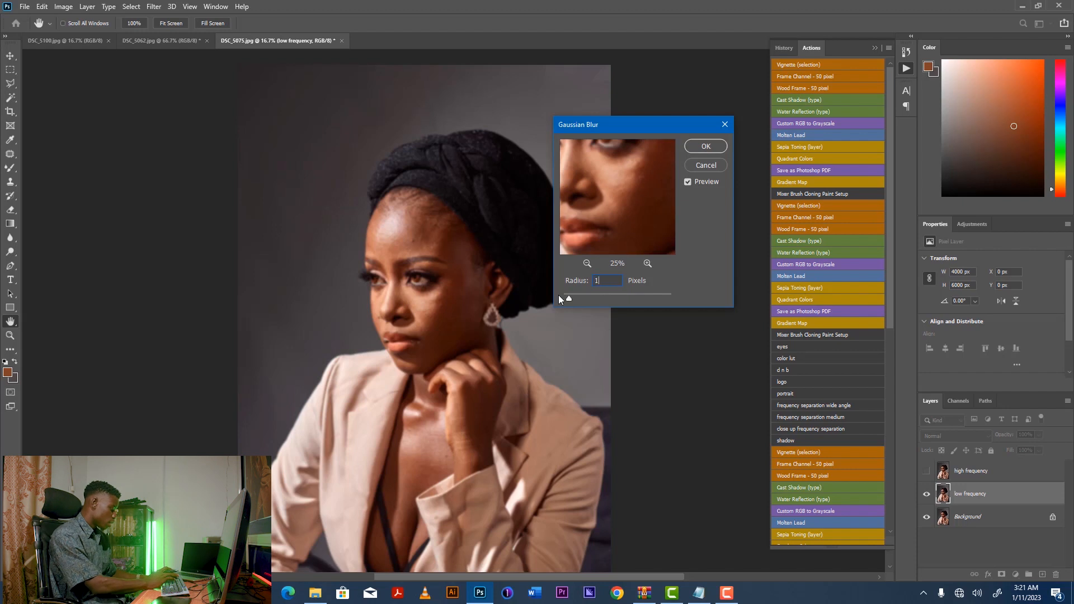
pyautogui.press('Return')
# Show the high frequency layer and use Apply Image to subtract the low frequency layer from it.
pyautogui.press('v')
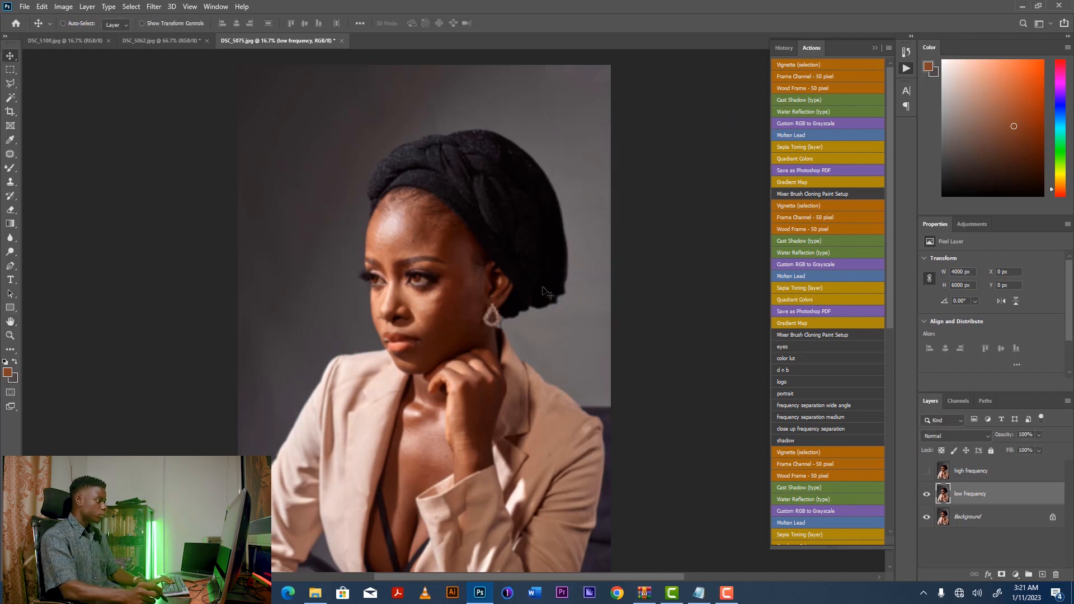
pyautogui.click(926, 473)
pyautogui.click(983, 477)
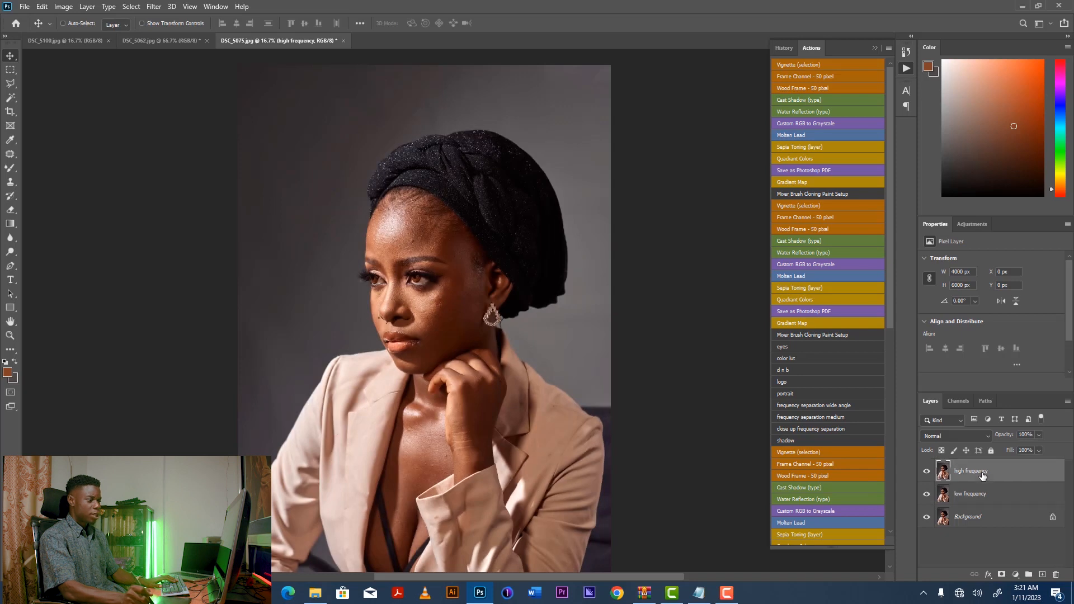
pyautogui.click(65, 7)
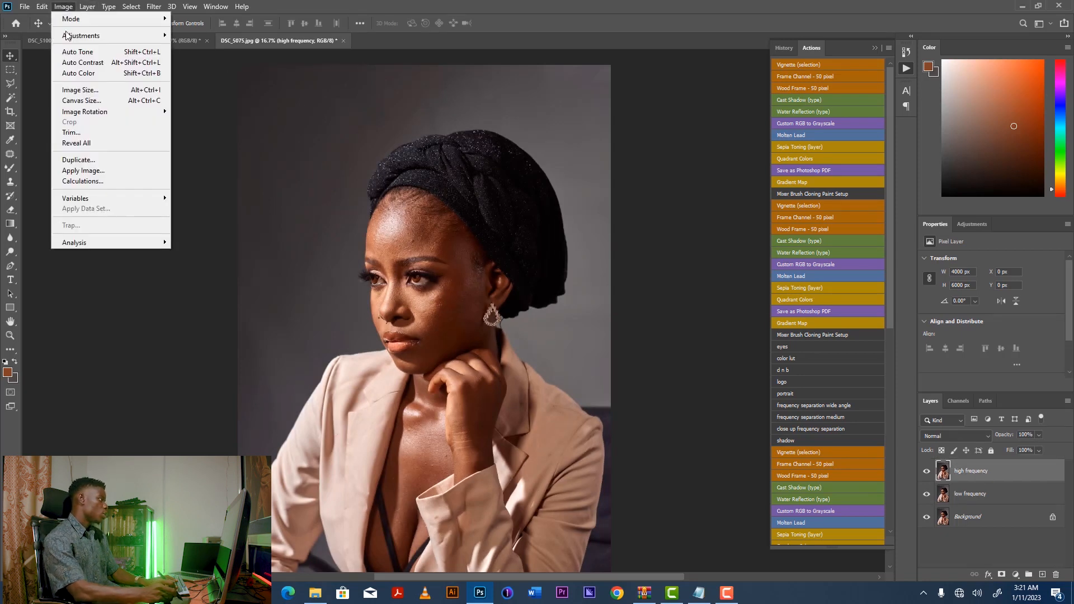
pyautogui.click(95, 175)
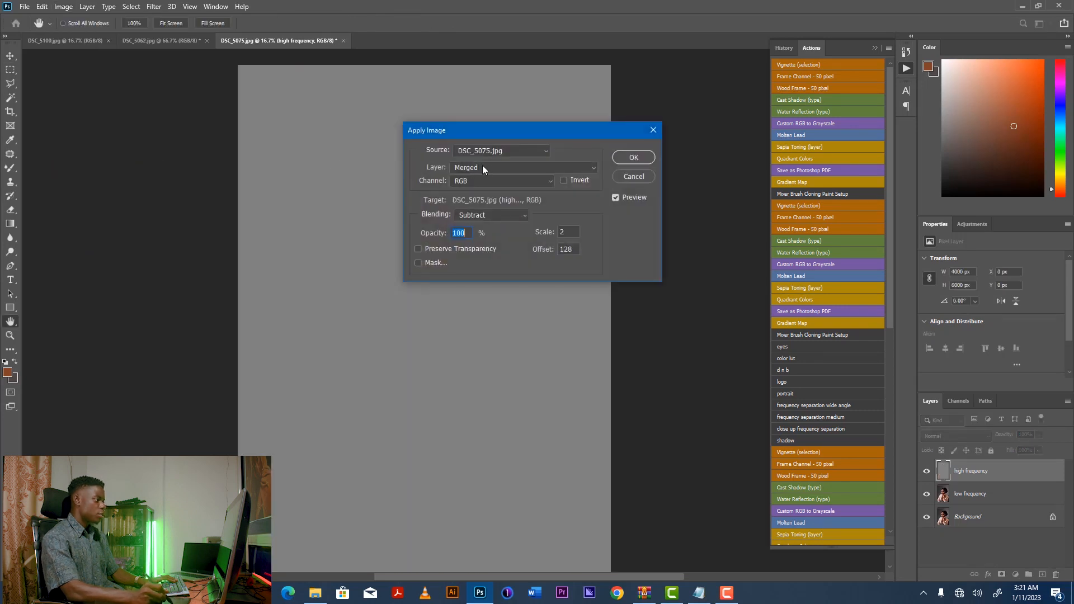
pyautogui.click(478, 168)
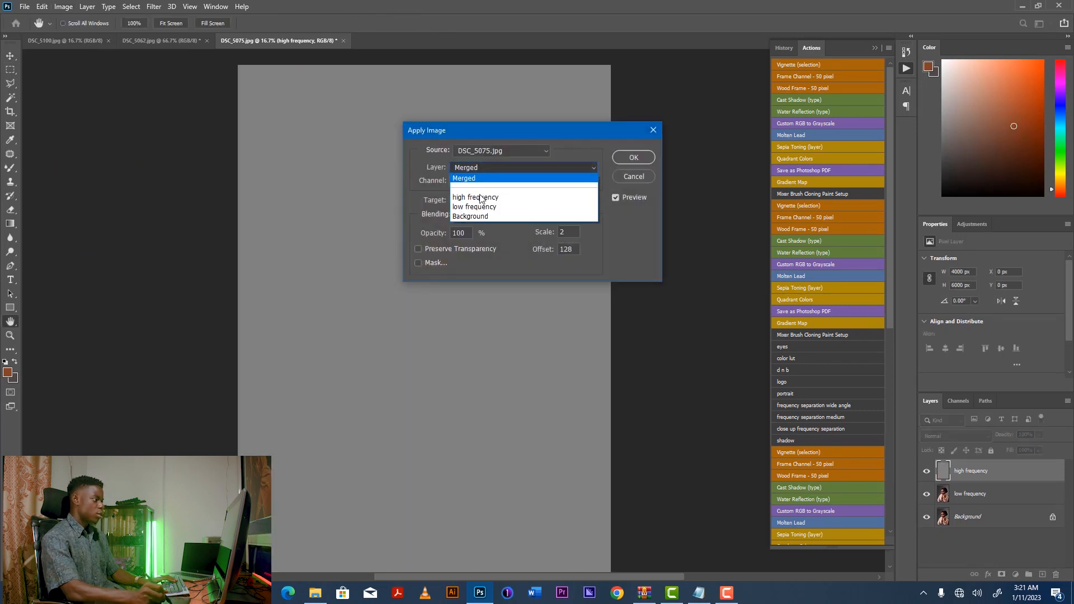
pyautogui.click(478, 207)
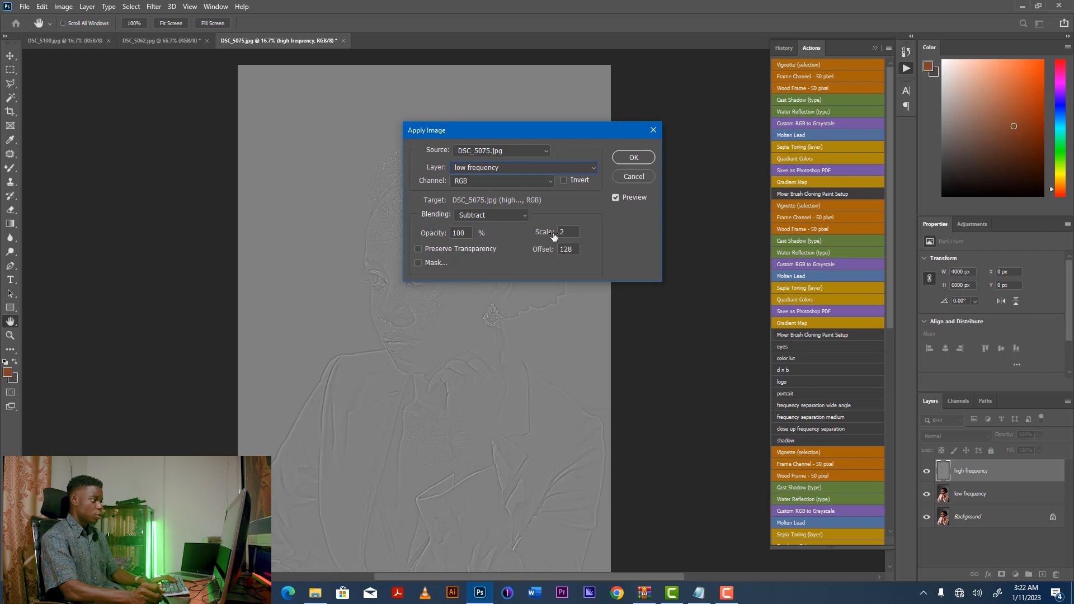
pyautogui.click(632, 157)
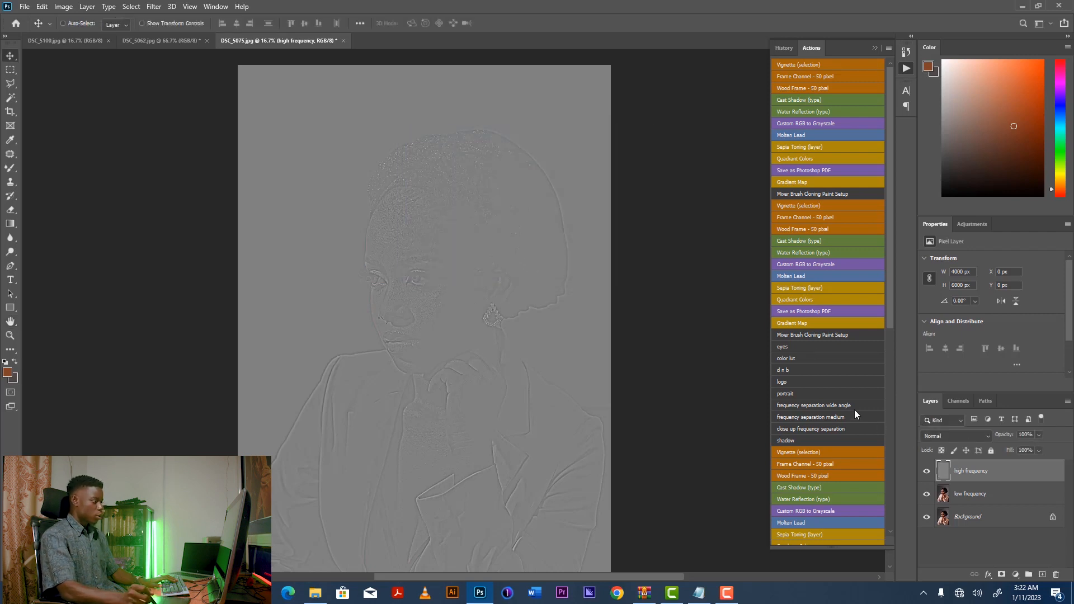
# Set the high frequency layer's blend mode to Linear Light.
pyautogui.hotkey('ctrl', '+')
pyautogui.hotkey('ctrl', '+')
pyautogui.hotkey('ctrl', '+')
pyautogui.hotkey('ctrl', '+')
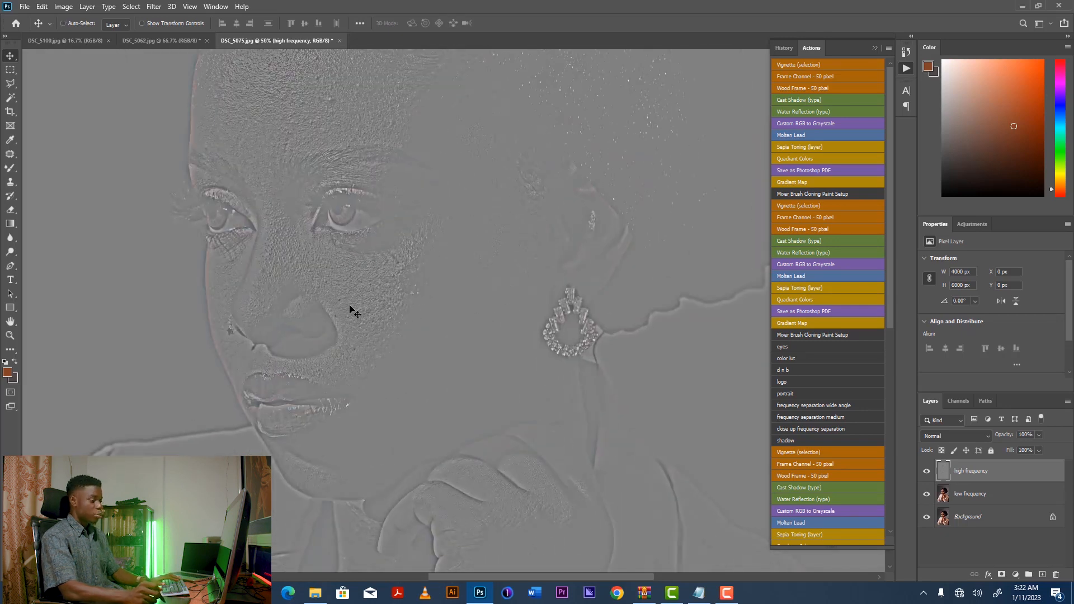
pyautogui.click(926, 471)
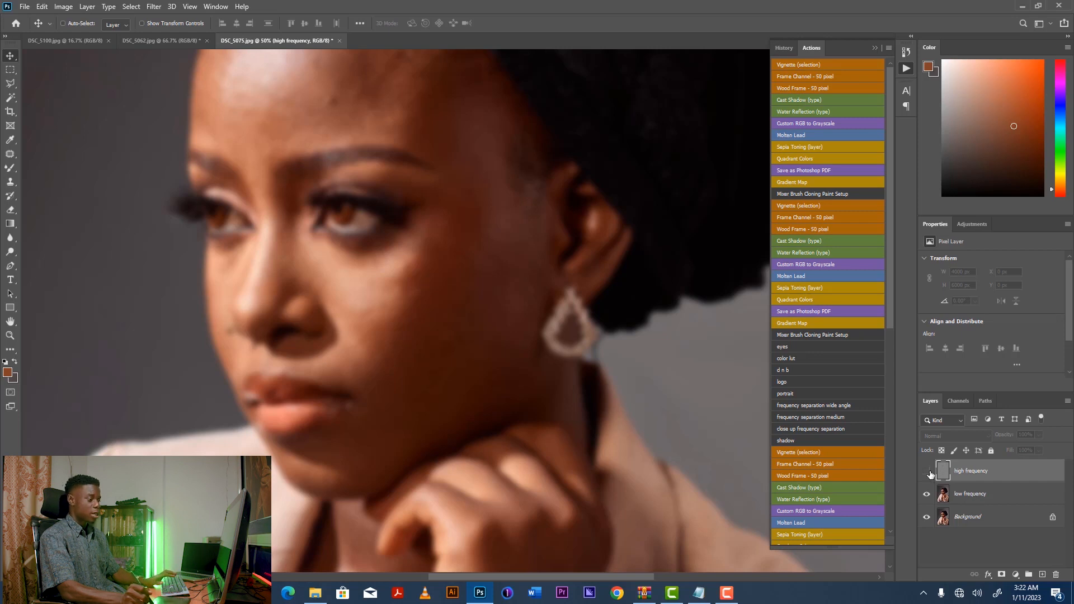
pyautogui.click(927, 471)
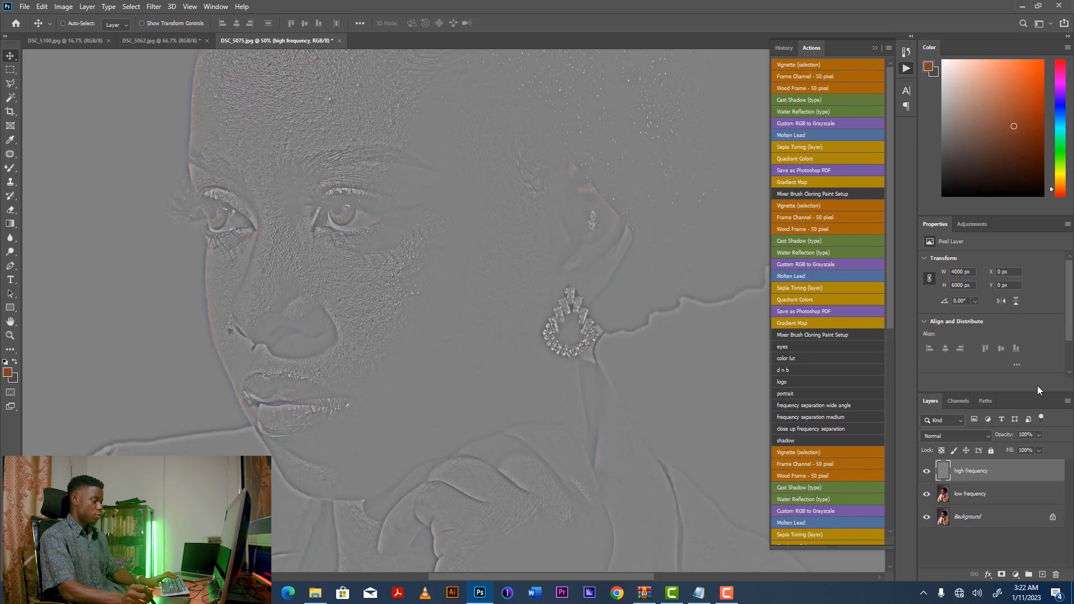
pyautogui.click(951, 438)
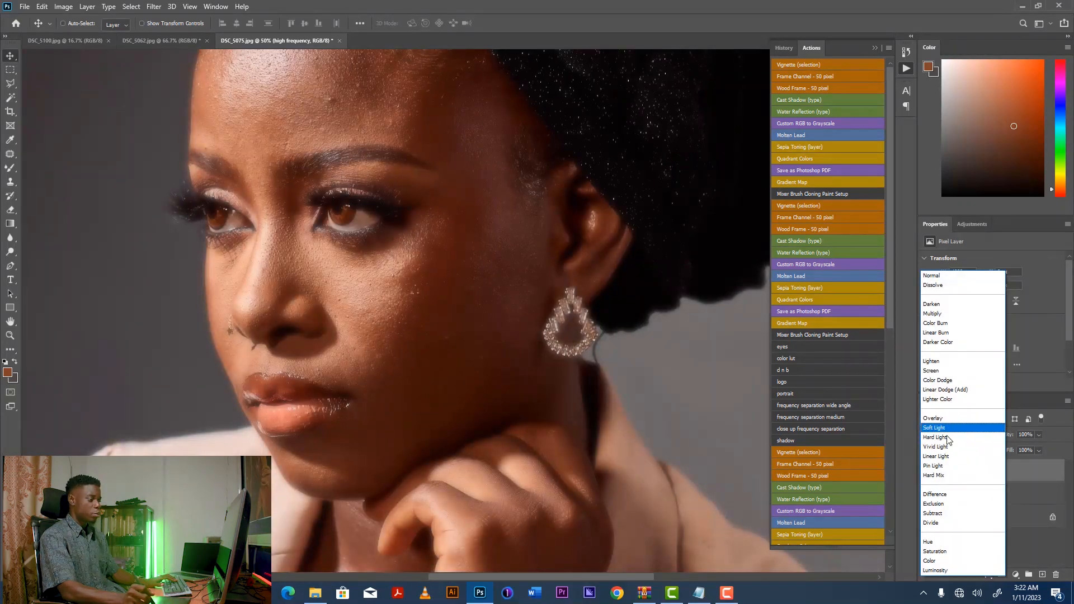
pyautogui.click(936, 456)
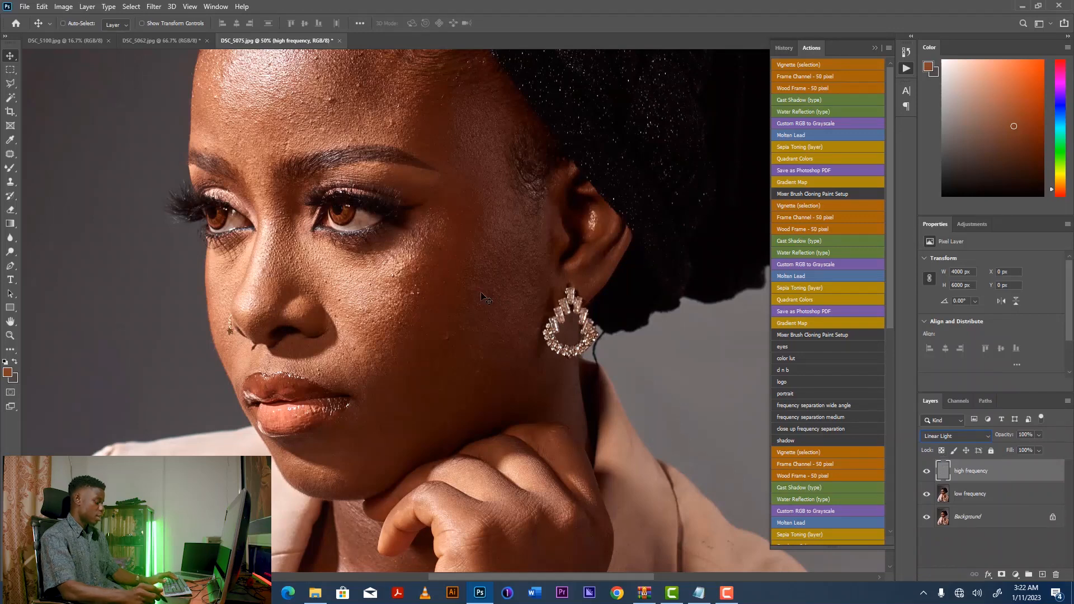
# Switch to the DSC_5062.jpg document and inspect the photo.
pyautogui.hotkey('ctrl', '-')
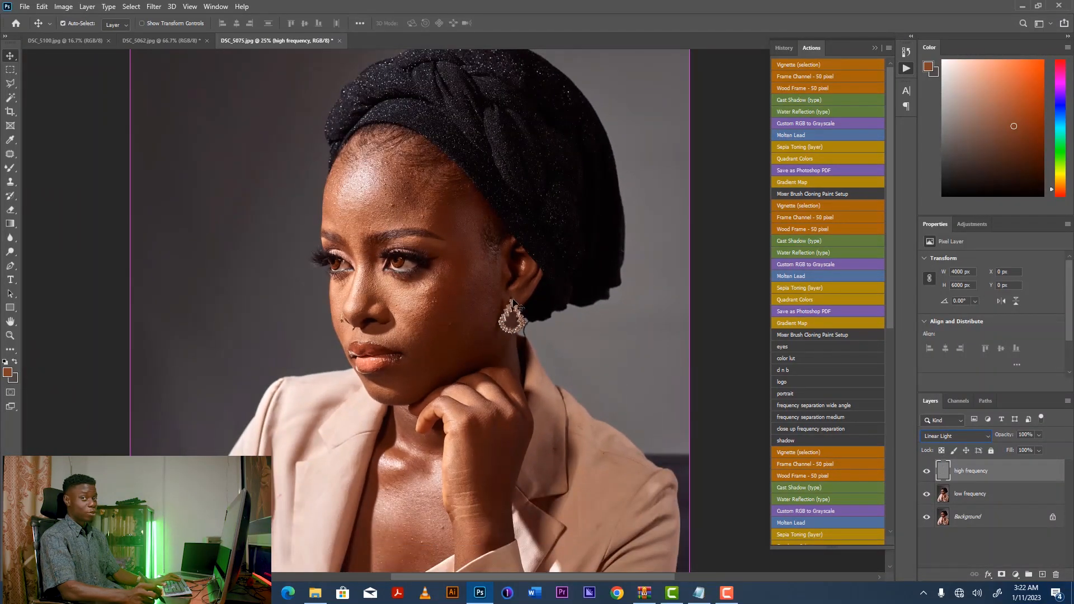
pyautogui.hotkey('ctrl', '+')
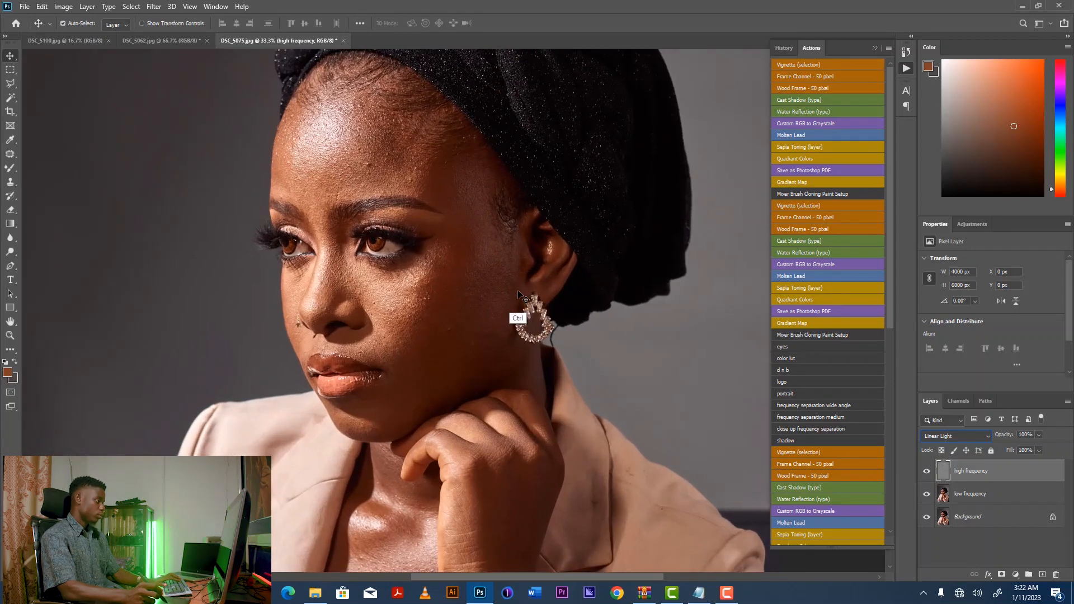
pyautogui.hotkey('ctrl', '-')
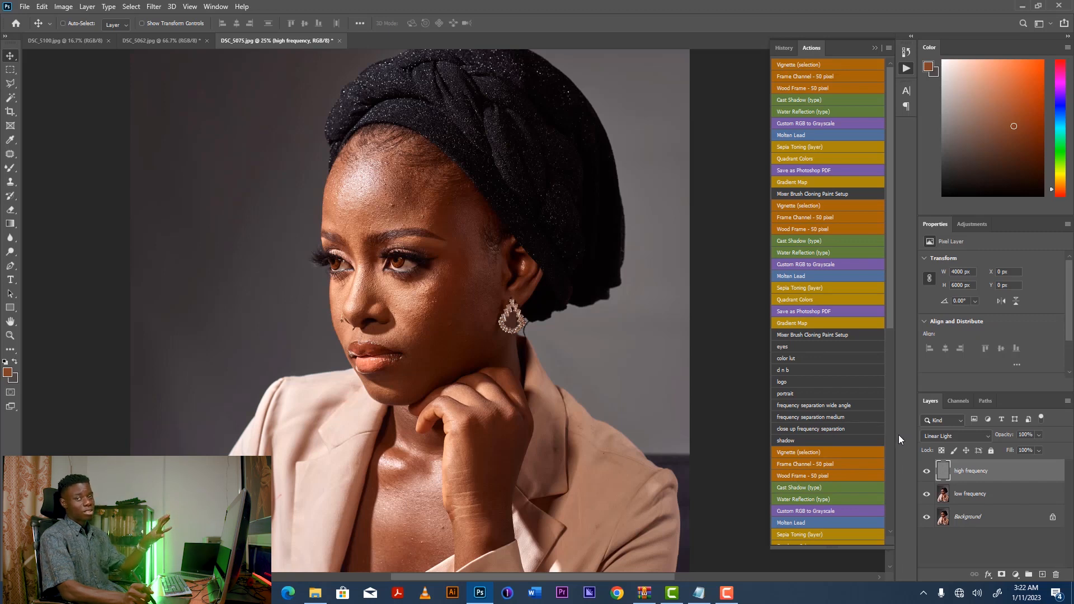
pyautogui.click(165, 44)
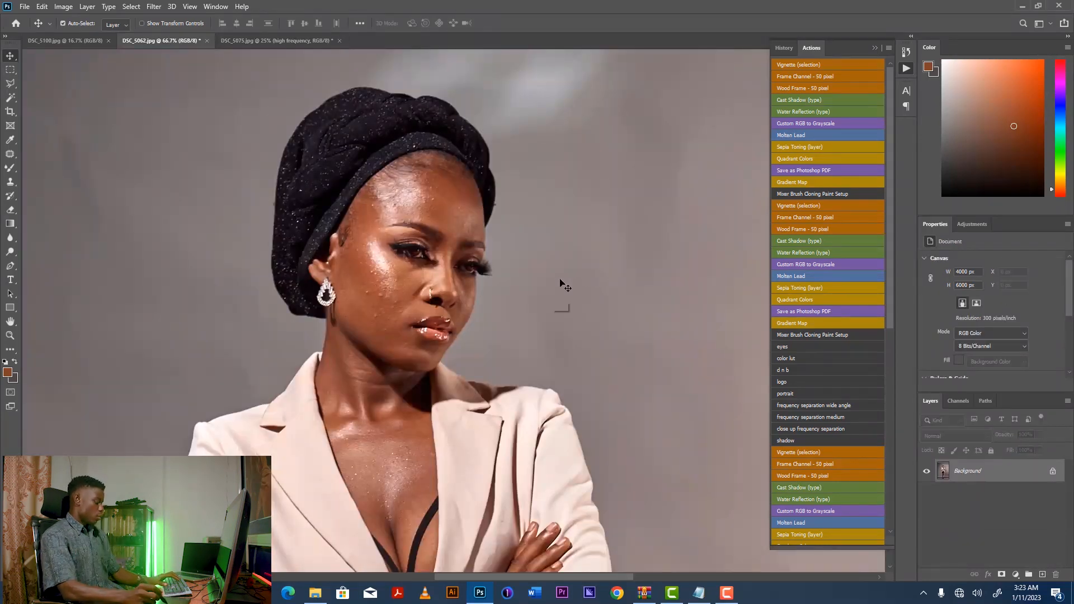
pyautogui.hotkey('ctrl', '-')
pyautogui.hotkey('ctrl', '-')
pyautogui.hotkey('ctrl', '-')
pyautogui.hotkey('ctrl', '-')
pyautogui.hotkey('ctrl', '-')
pyautogui.hotkey('ctrl', '-')
pyautogui.hotkey('ctrl', '-')
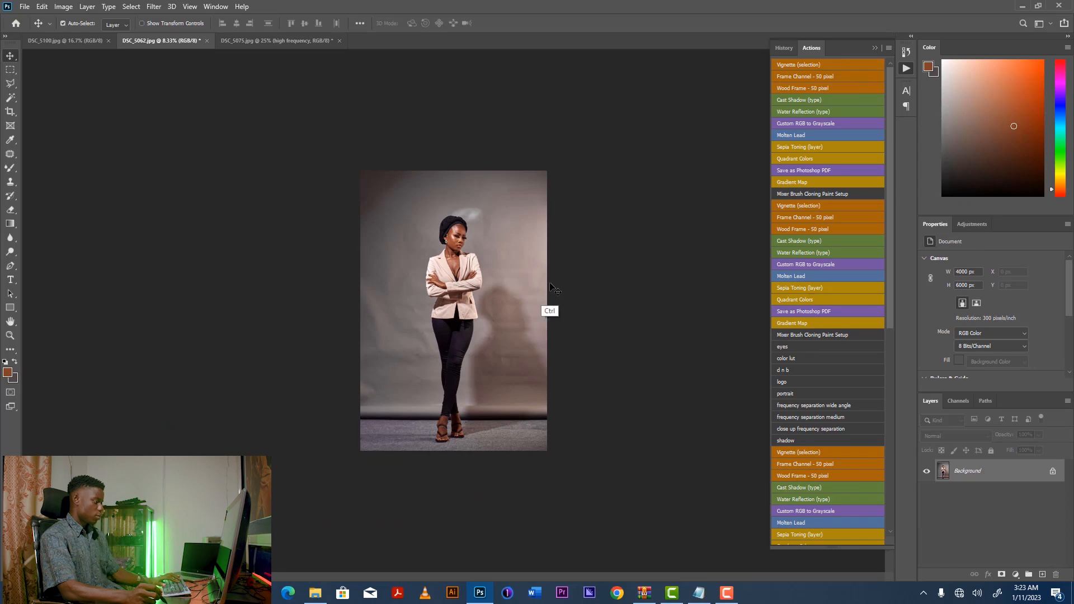
pyautogui.hotkey('ctrl', '+')
pyautogui.hotkey('ctrl', '+')
pyautogui.hotkey('ctrl', '+')
pyautogui.hotkey('ctrl', '+')
pyautogui.hotkey('ctrl', '+')
pyautogui.hotkey('ctrl', '+')
pyautogui.hotkey('ctrl', '+')
pyautogui.hotkey('ctrl', '+')
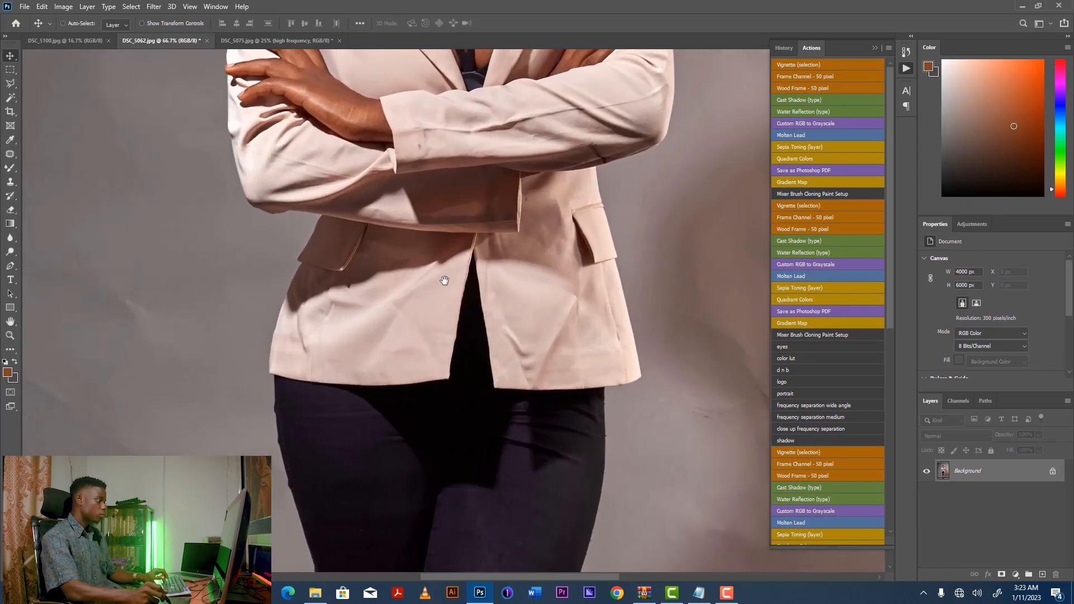
# Duplicate the background layer of DSC_5062.jpg twice.
pyautogui.moveTo(444, 281); pyautogui.dragTo(412, 458)
pyautogui.moveTo(475, 207); pyautogui.dragTo(501, 340)
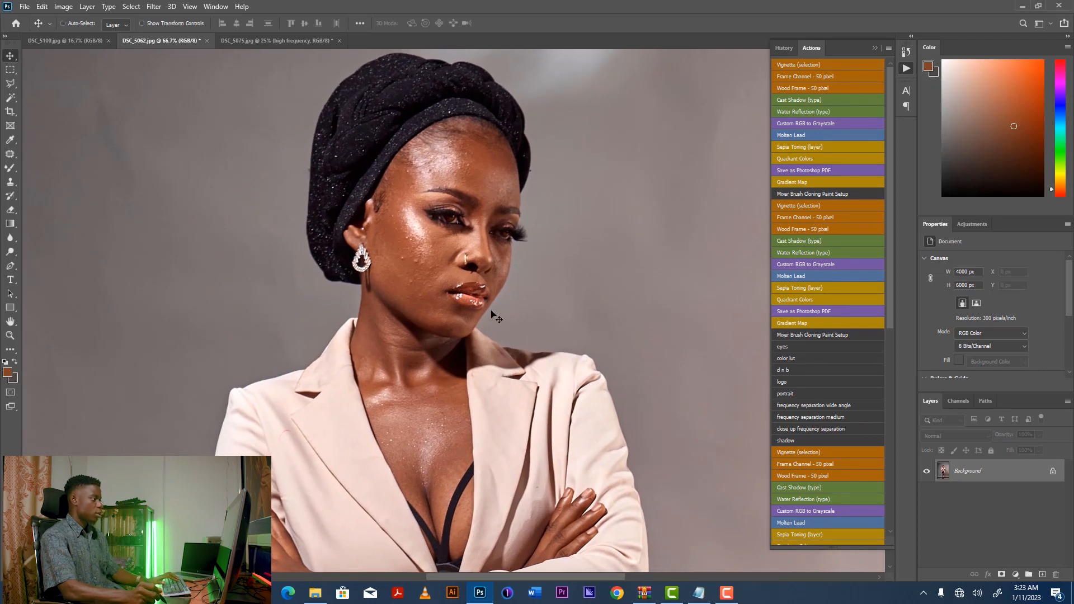
pyautogui.moveTo(463, 292); pyautogui.dragTo(454, 307)
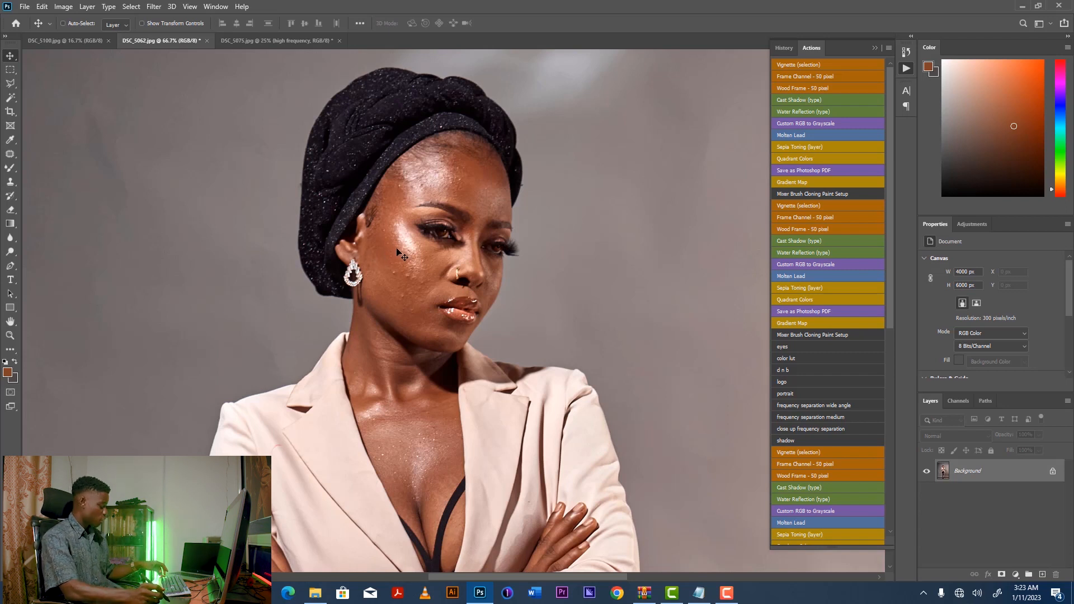
pyautogui.hotkey('ctrl', 'j')
pyautogui.hotkey('ctrl', 'j')
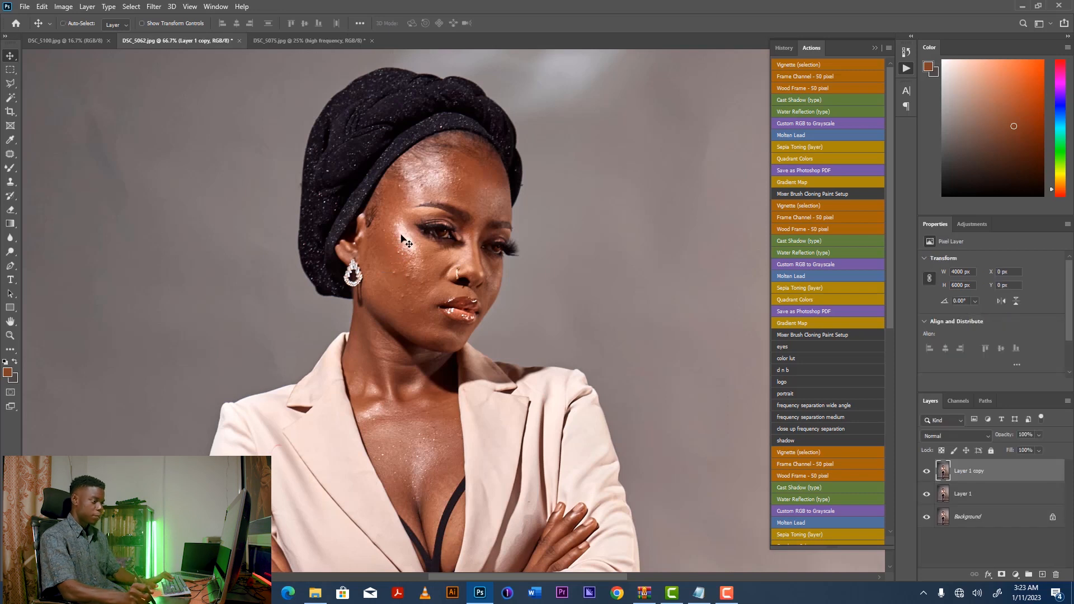
# Hide the top copy and apply a Gaussian Blur with a 4-pixel radius to Layer 1.
pyautogui.click(927, 471)
pyautogui.hotkey('alt', '[')
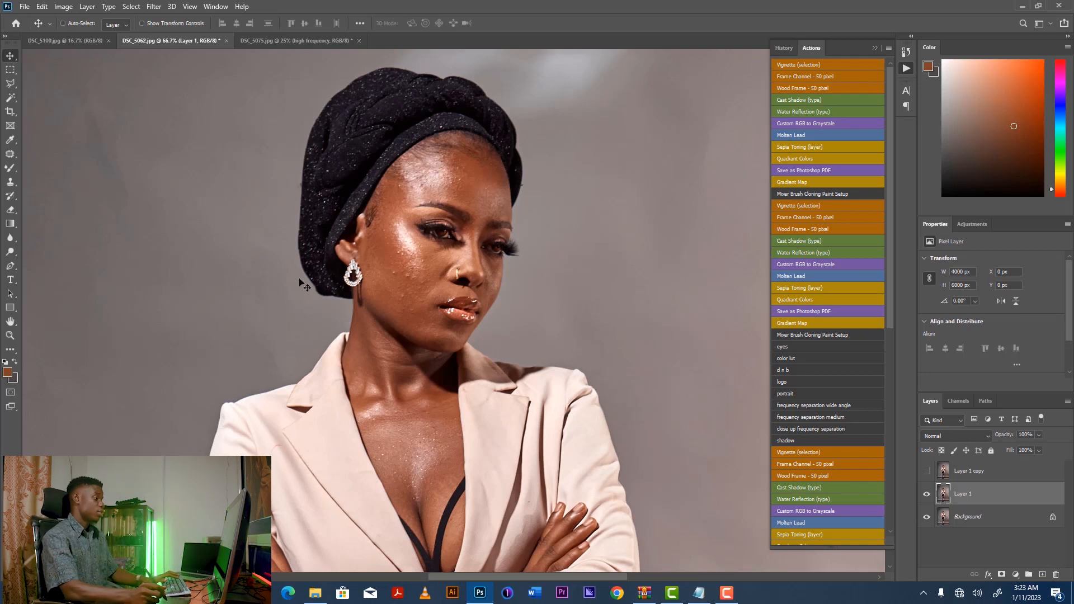
pyautogui.click(155, 7)
pyautogui.moveTo(214, 136)
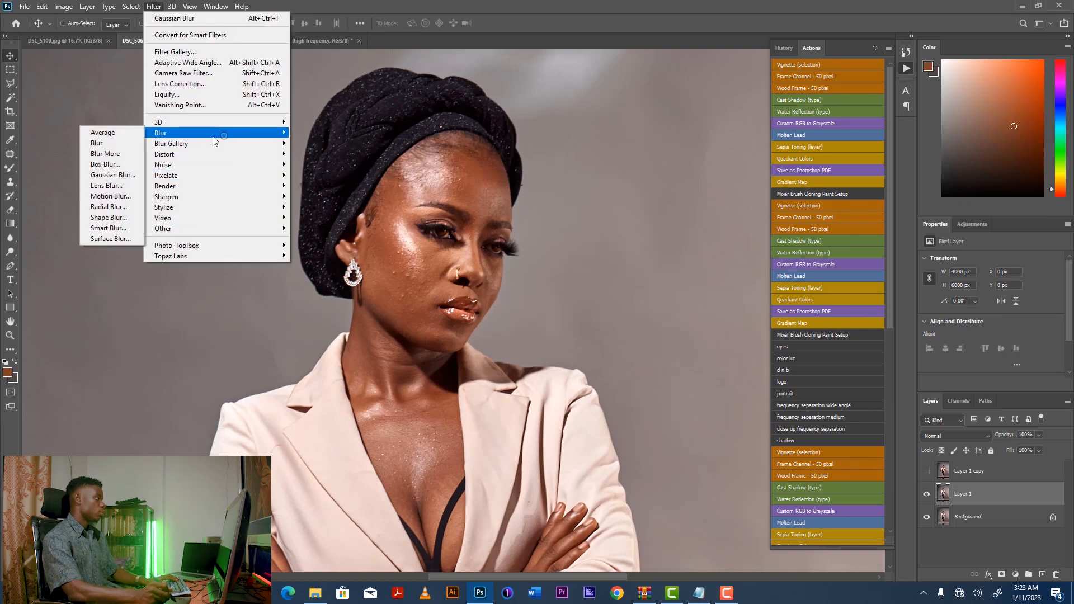
pyautogui.click(112, 175)
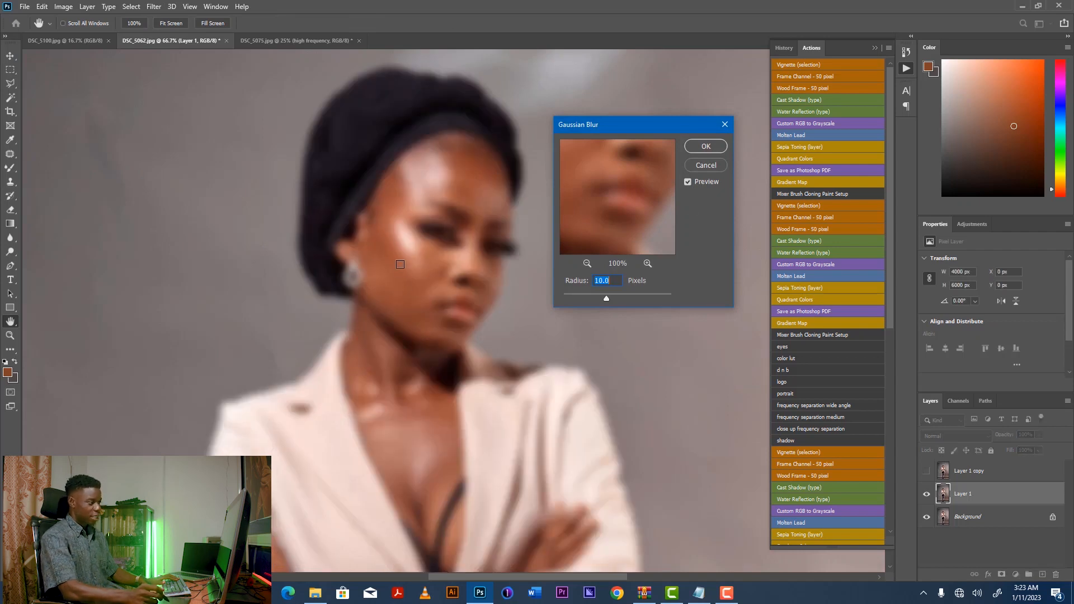
pyautogui.moveTo(640, 126); pyautogui.dragTo(648, 122)
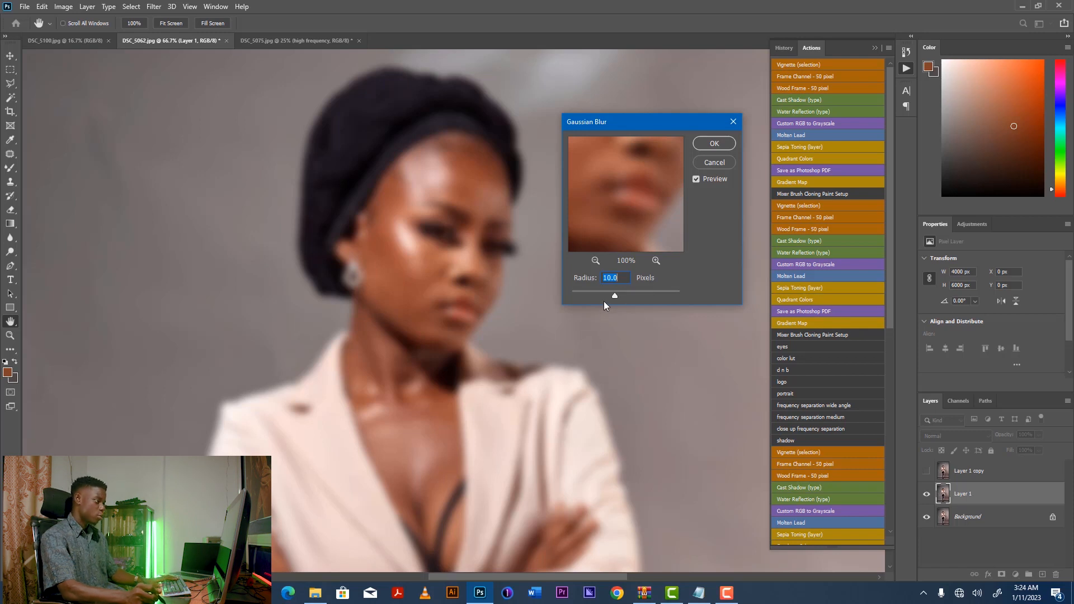
pyautogui.moveTo(606, 295); pyautogui.dragTo(596, 294)
pyautogui.moveTo(599, 175); pyautogui.dragTo(623, 211)
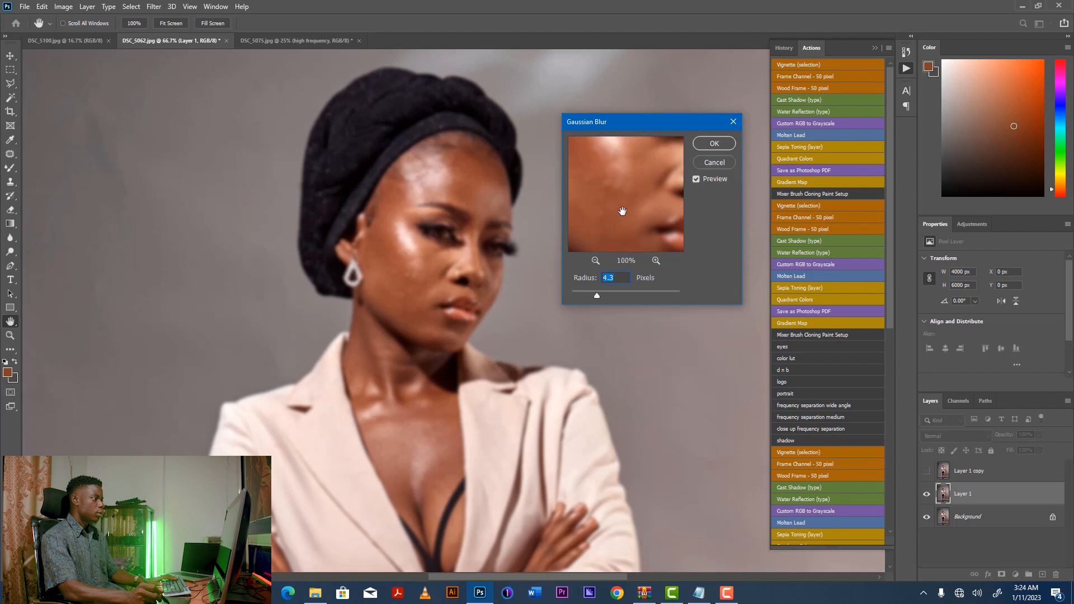
pyautogui.click(596, 296)
pyautogui.write('4')
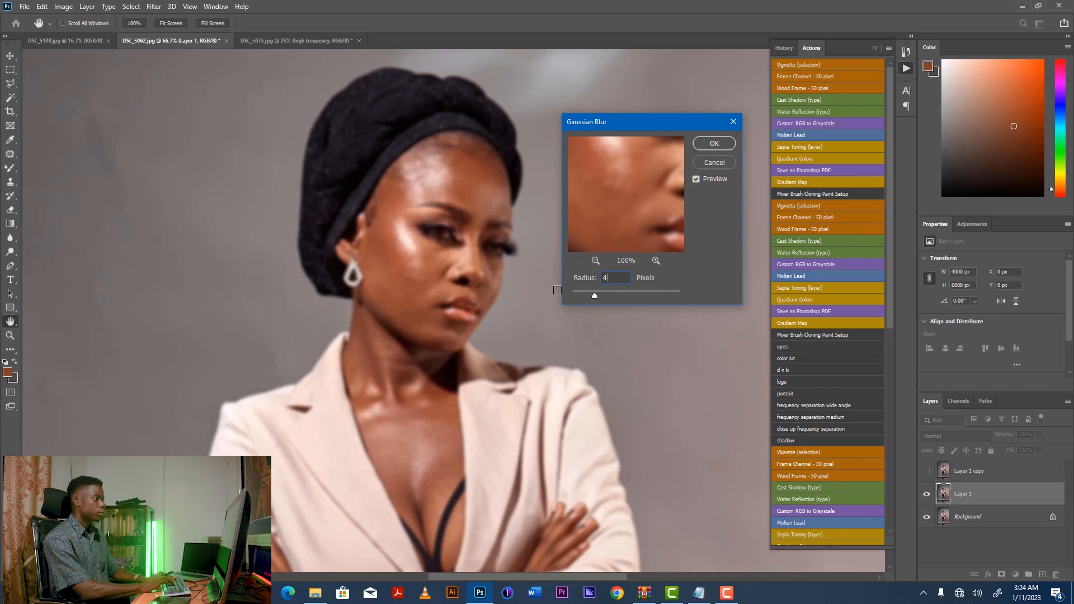
pyautogui.click(715, 144)
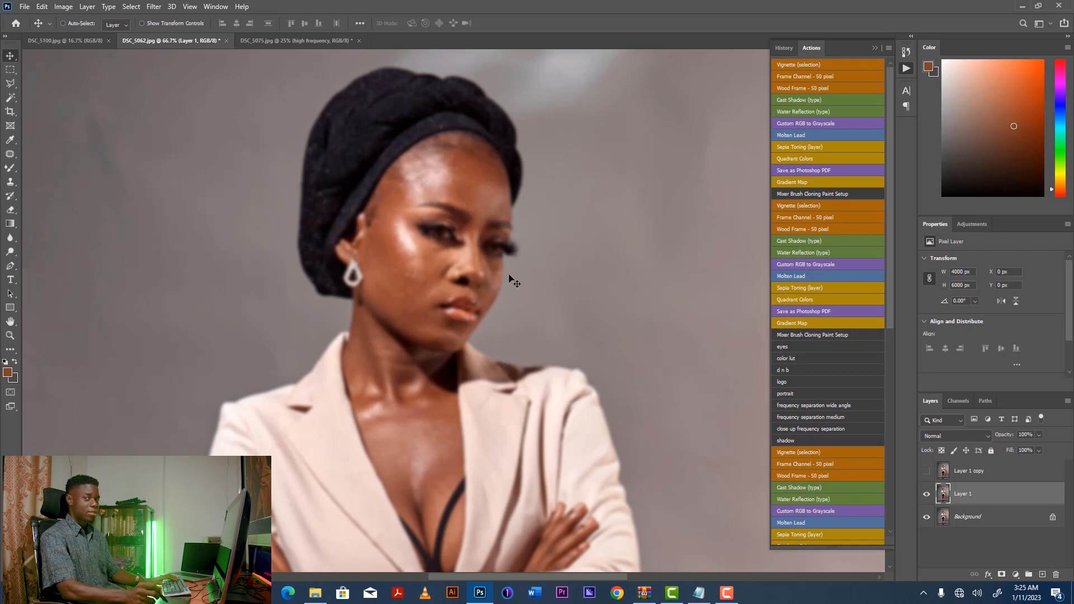
# Show the top copy again and rename the blurred Layer 1 to "low frequency".
pyautogui.click(971, 477)
pyautogui.click(926, 472)
pyautogui.click(963, 496)
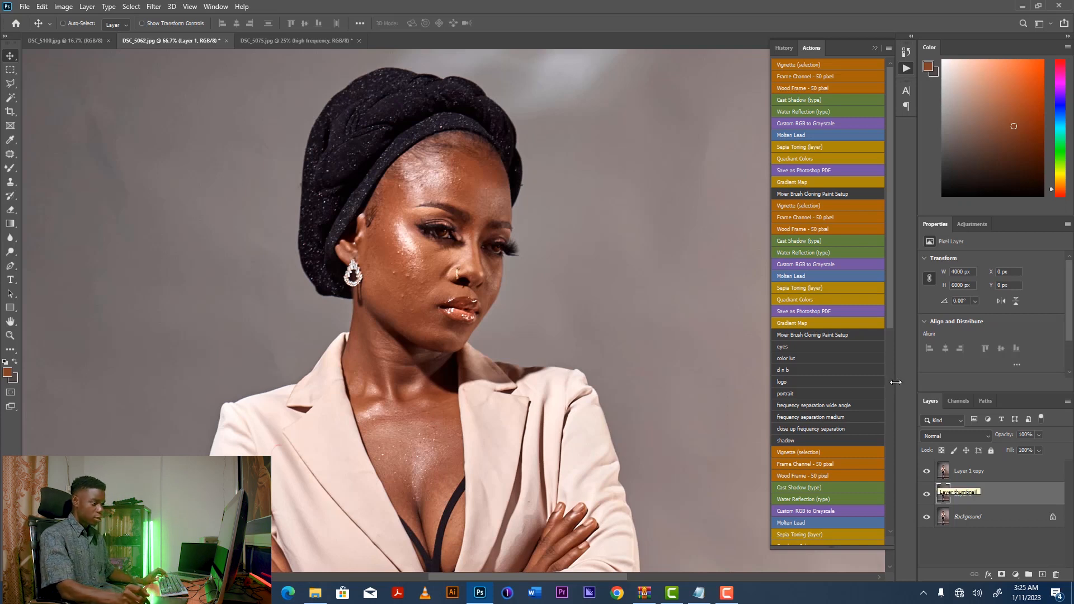
pyautogui.doubleClick(963, 496)
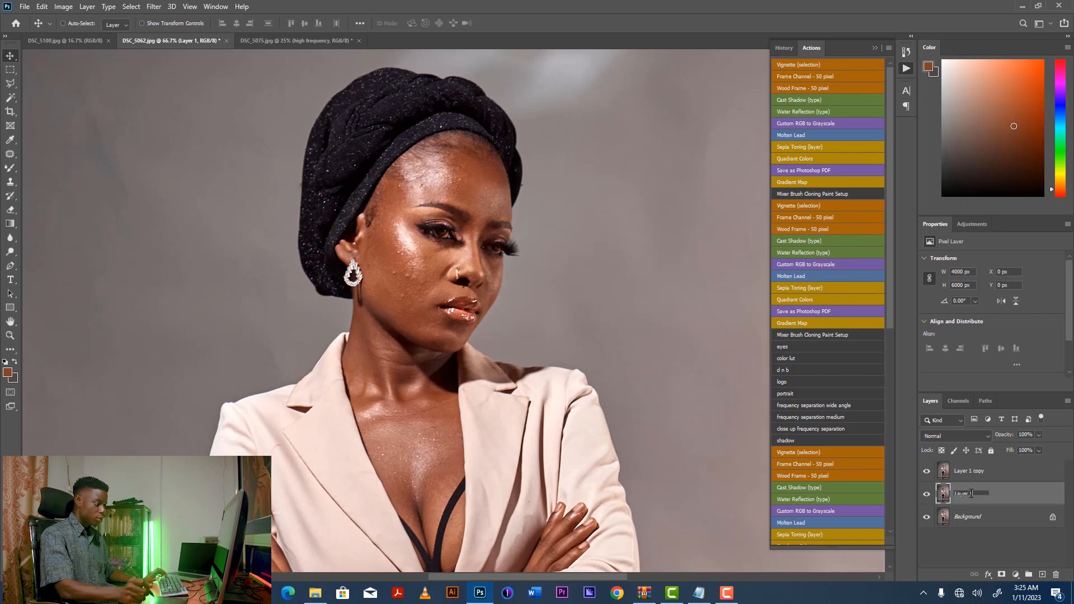
pyautogui.write('low frequency')
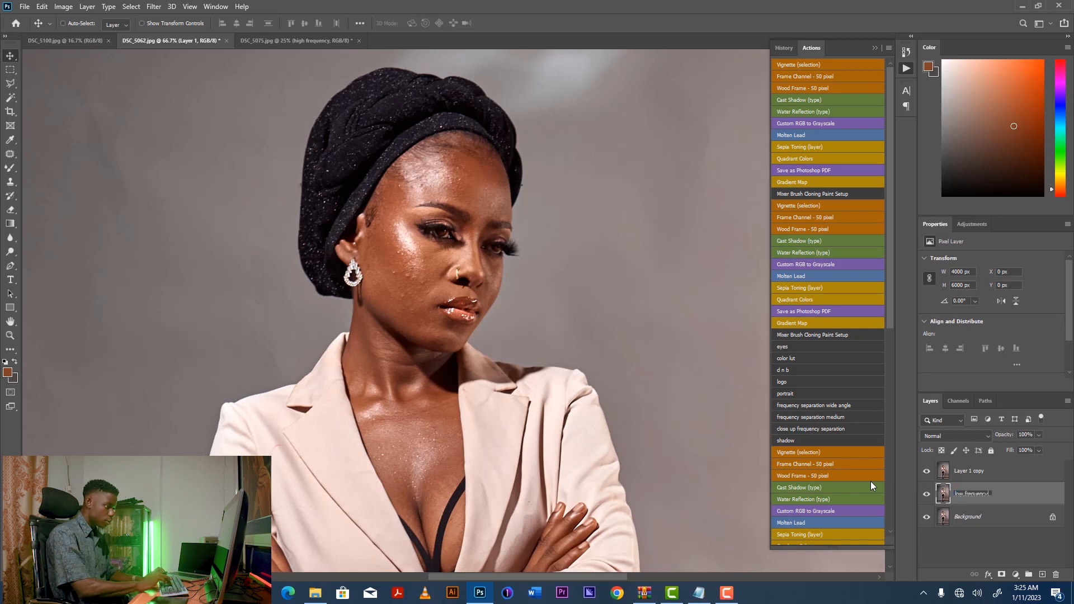
pyautogui.press('Return')
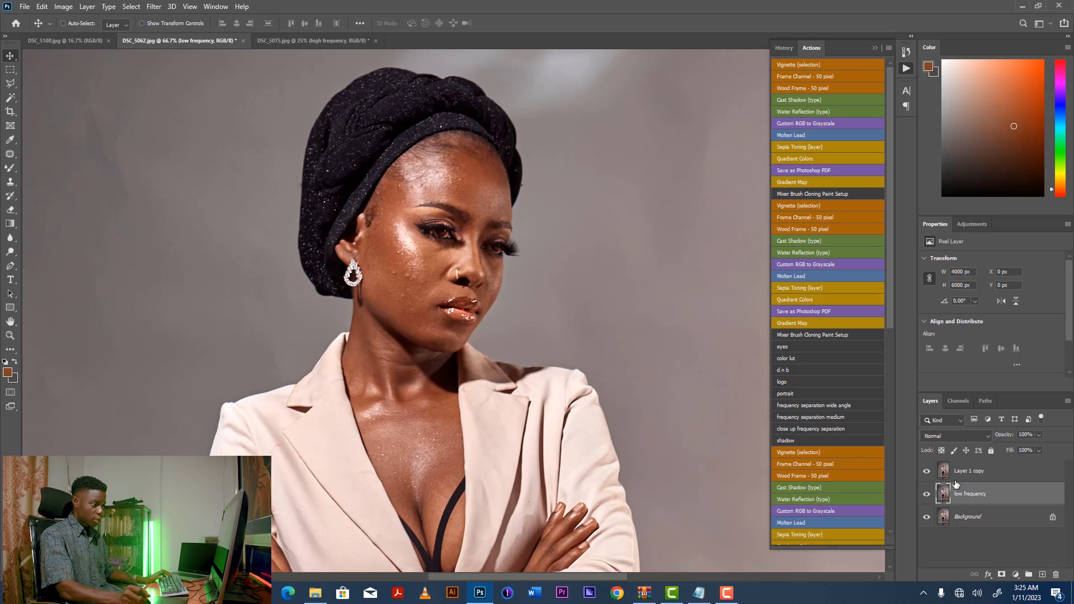
# Rename the top layer copy to "high frewquency".
pyautogui.click(970, 473)
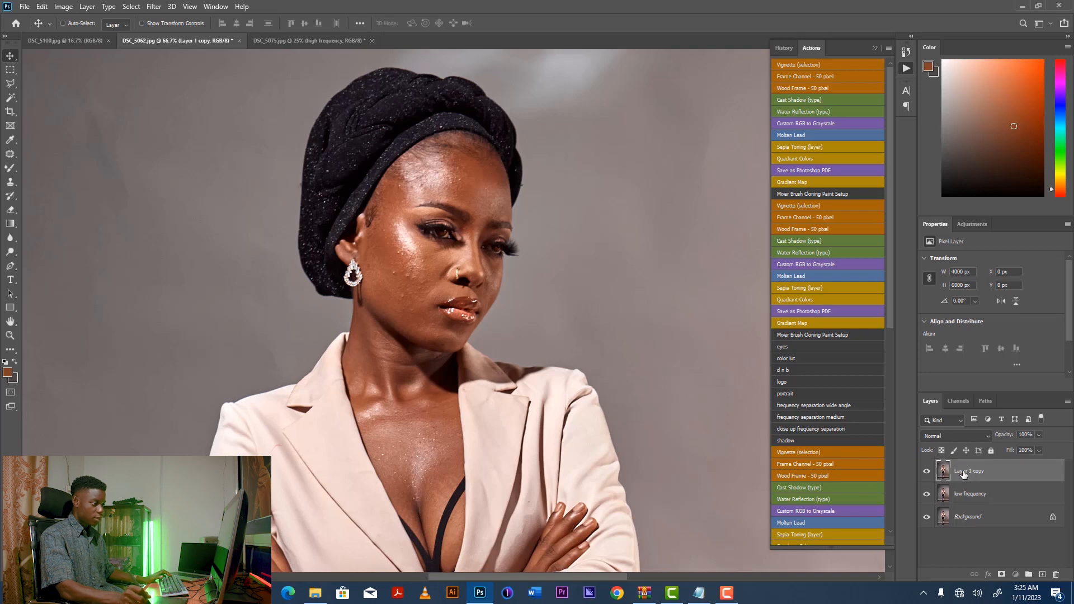
pyautogui.doubleClick(966, 473)
pyautogui.write('high frewque')
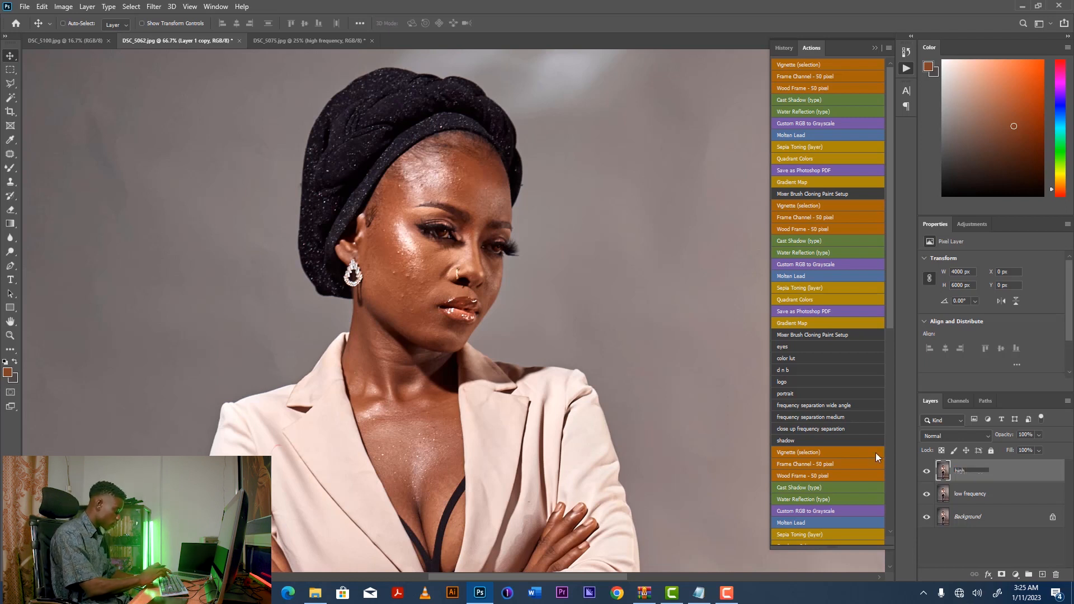
pyautogui.write('ncy')
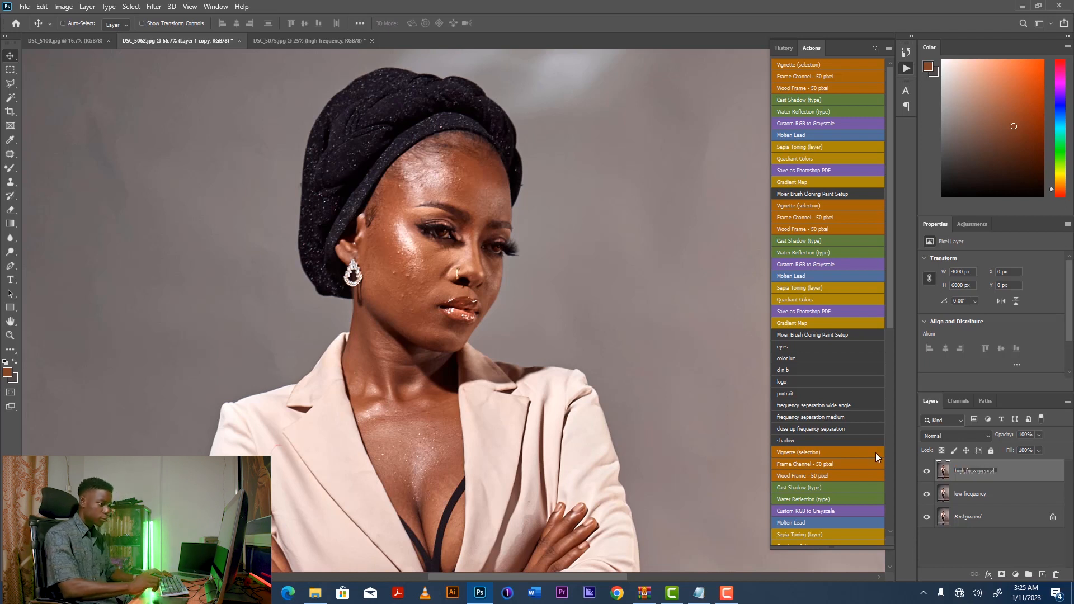
pyautogui.press('Return')
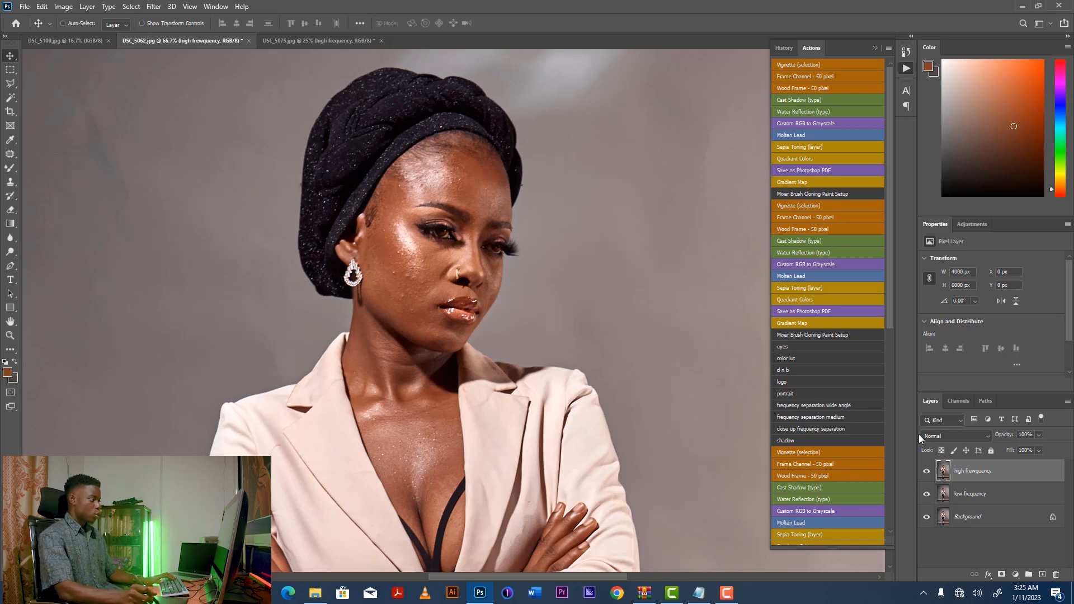
# Use Apply Image on the high frequency layer to subtract the low frequency layer.
pyautogui.click(63, 7)
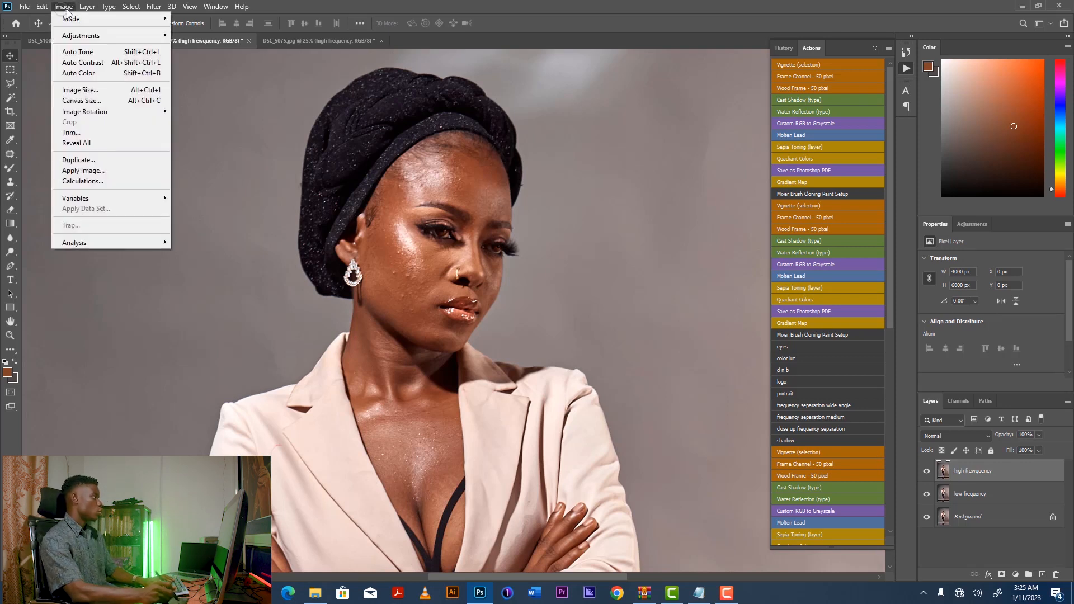
pyautogui.click(83, 170)
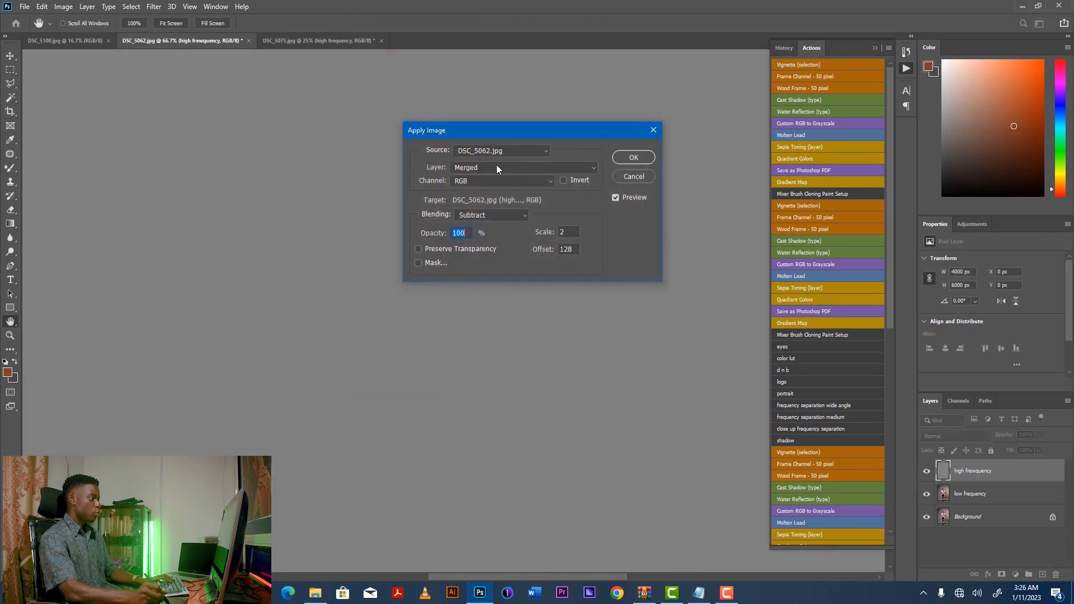
pyautogui.click(497, 167)
pyautogui.click(495, 211)
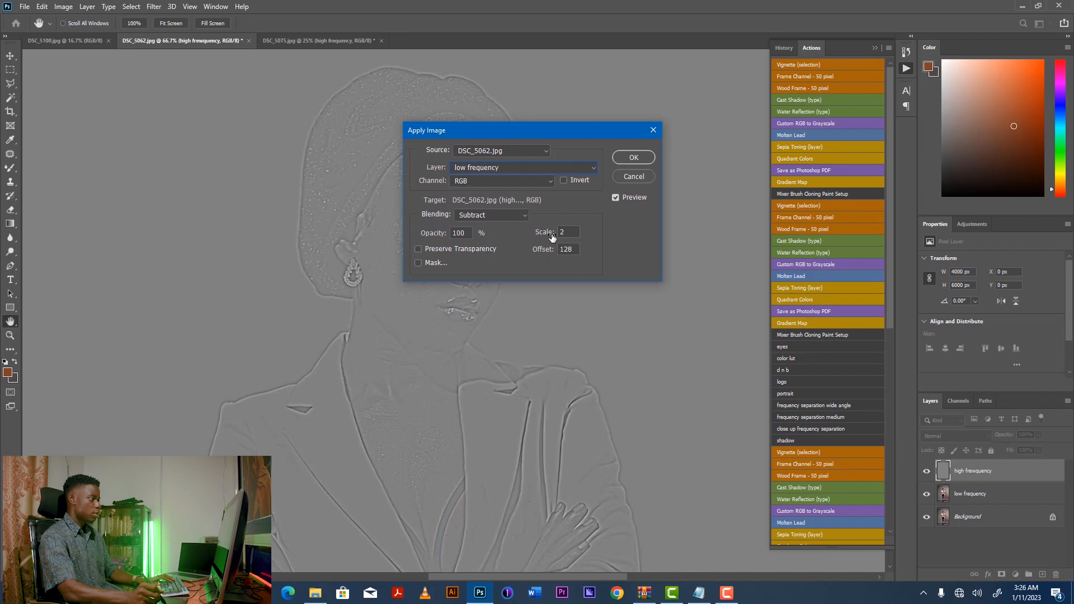
pyautogui.click(635, 157)
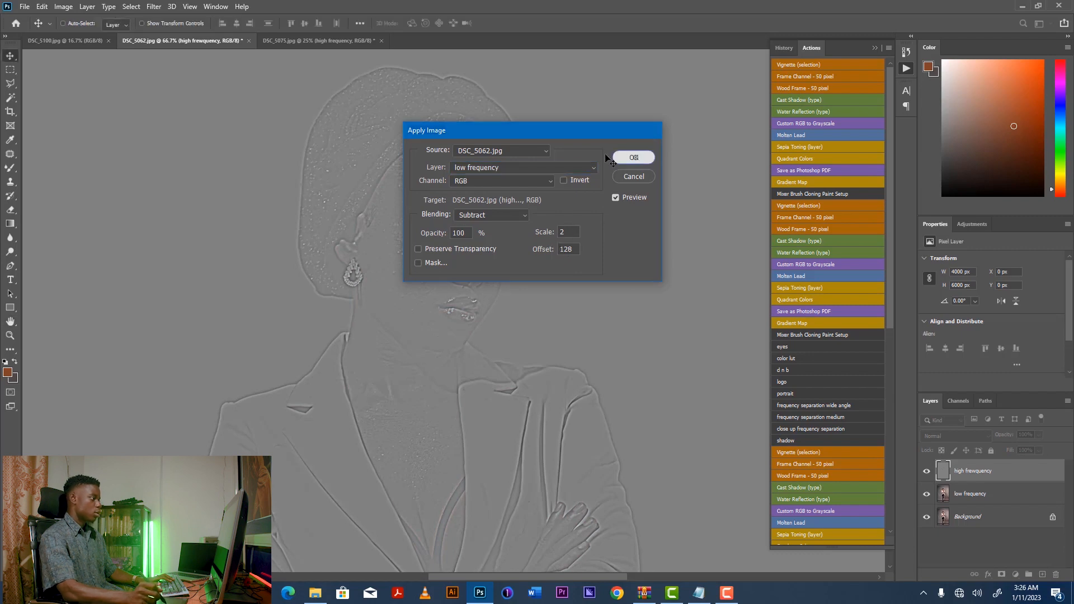
# Set the high frequency layer's blend mode to Linear Light.
pyautogui.click(949, 435)
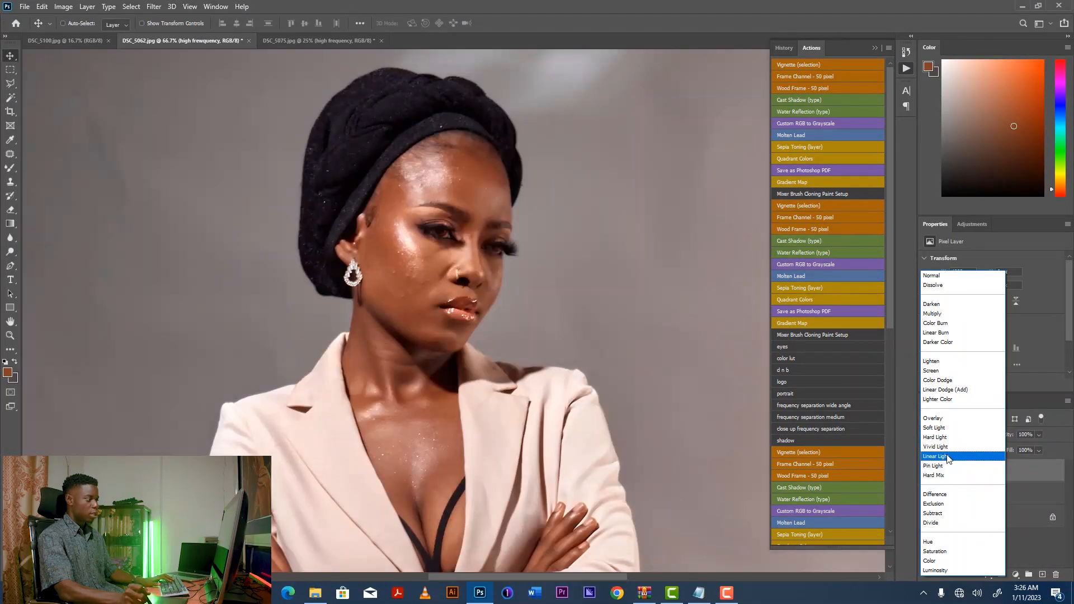
pyautogui.click(948, 456)
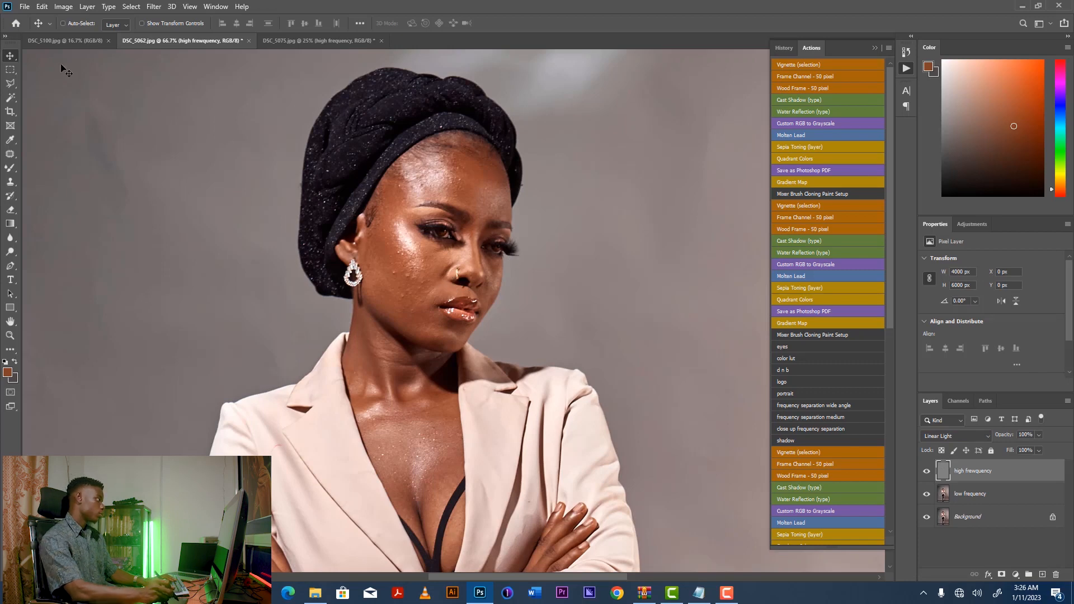
# Switch to the DSC_5100.jpg document and inspect the portrait at different zoom levels.
pyautogui.click(72, 41)
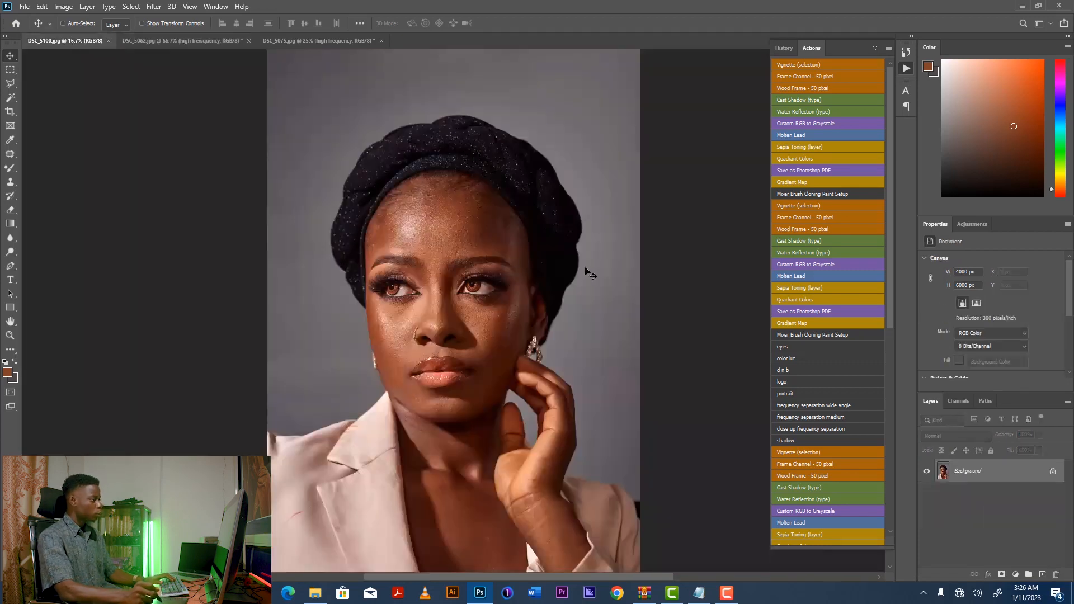
pyautogui.hotkey('ctrl', '+')
pyautogui.hotkey('ctrl', '+')
pyautogui.hotkey('ctrl', '+')
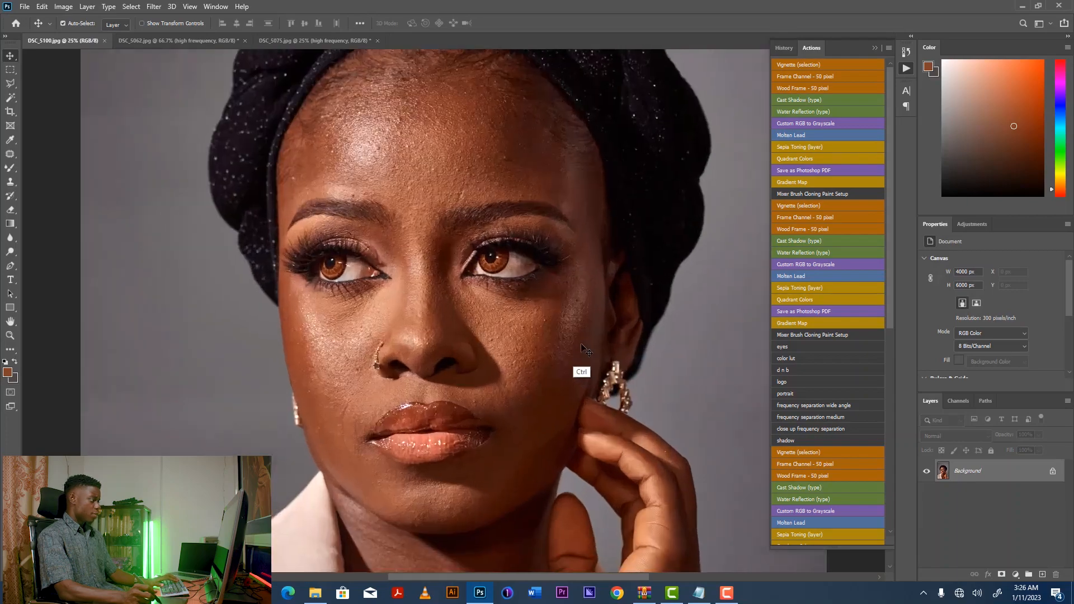
pyautogui.hotkey('ctrl', '-')
pyautogui.hotkey('ctrl', '-')
pyautogui.hotkey('ctrl', '-')
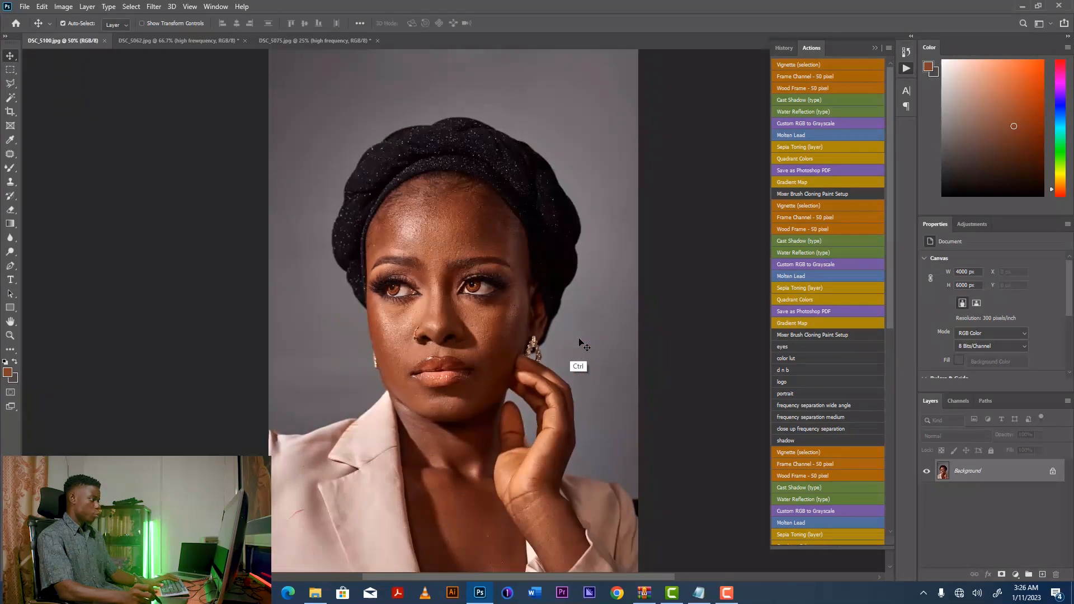
pyautogui.hotkey('ctrl', '+')
pyautogui.hotkey('ctrl', '-')
pyautogui.hotkey('ctrl', '-')
pyautogui.hotkey('ctrl', '+')
pyautogui.hotkey('ctrl', '+')
pyautogui.hotkey('ctrl', '-')
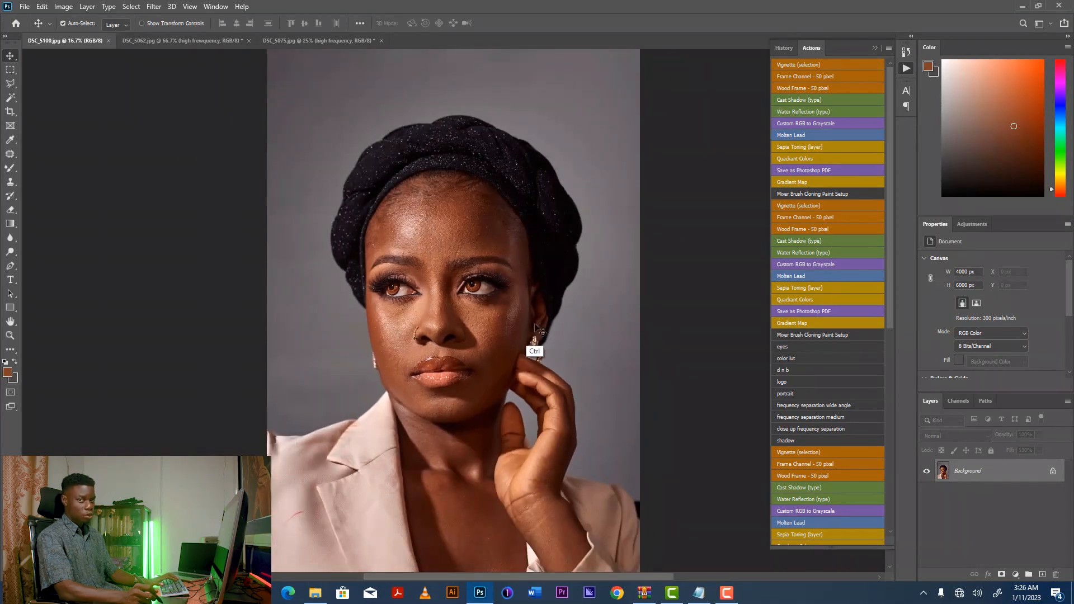
pyautogui.hotkey('ctrl', '-')
pyautogui.hotkey('ctrl', '+')
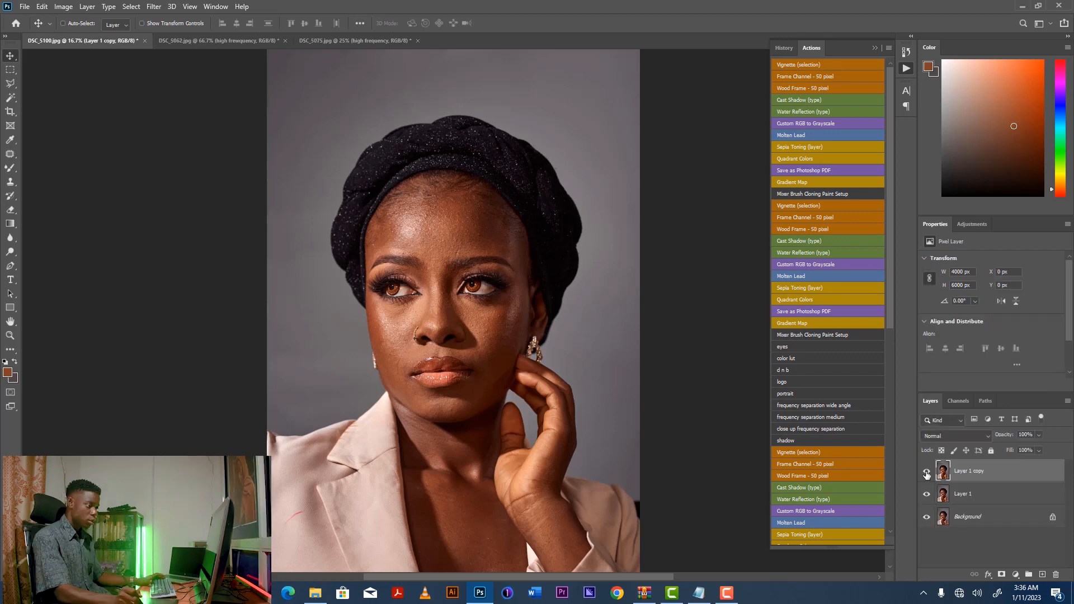
# Hide the top layer copy and rename the middle Layer 1 to "low frequency".
pyautogui.click(926, 471)
pyautogui.click(961, 497)
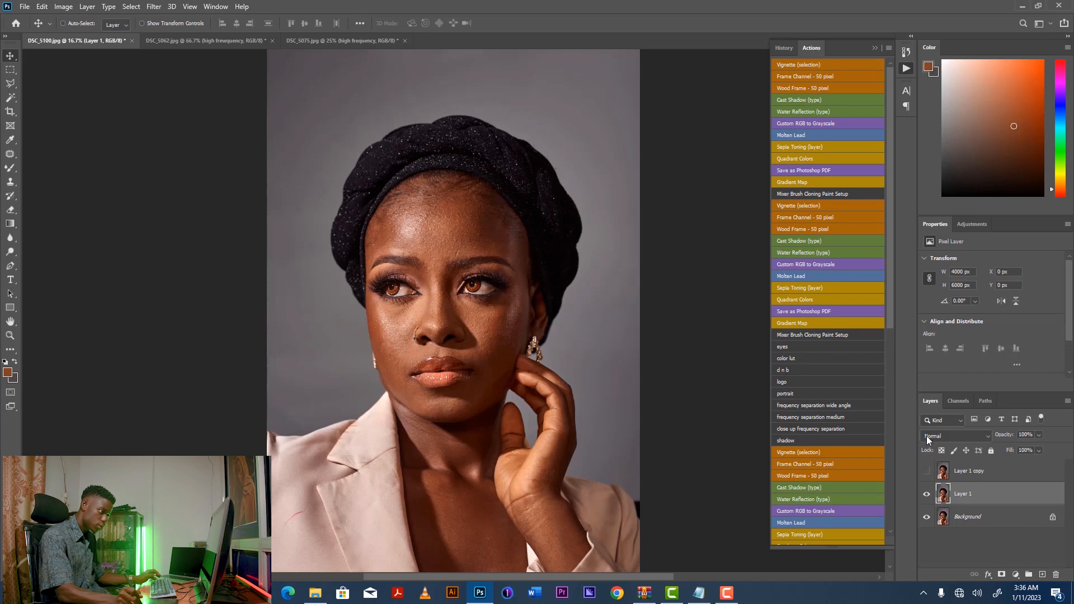
pyautogui.doubleClick(963, 495)
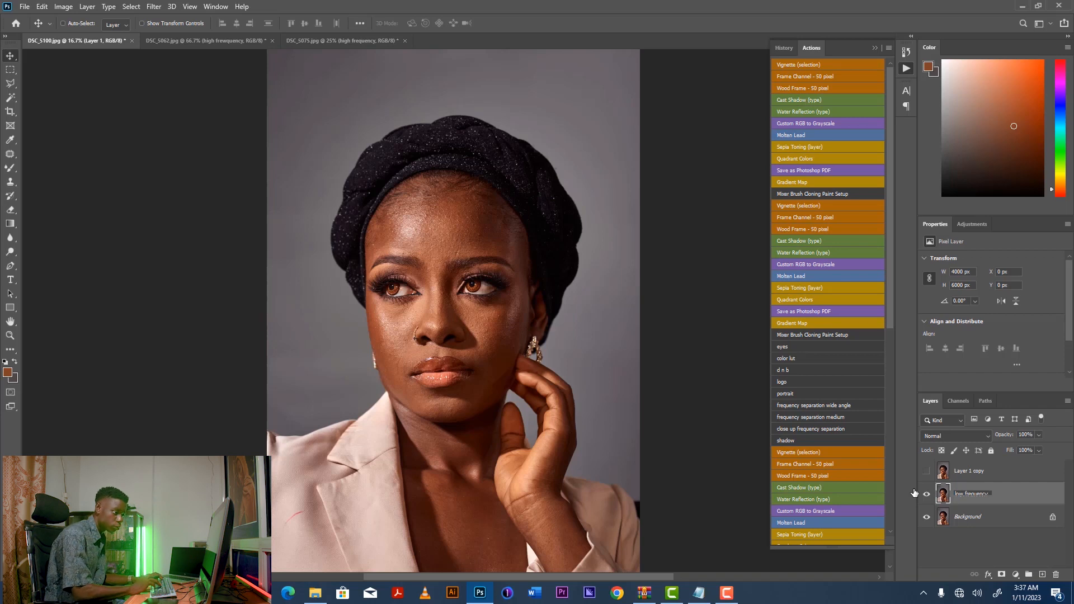
pyautogui.write('low frequency')
pyautogui.press('Return')
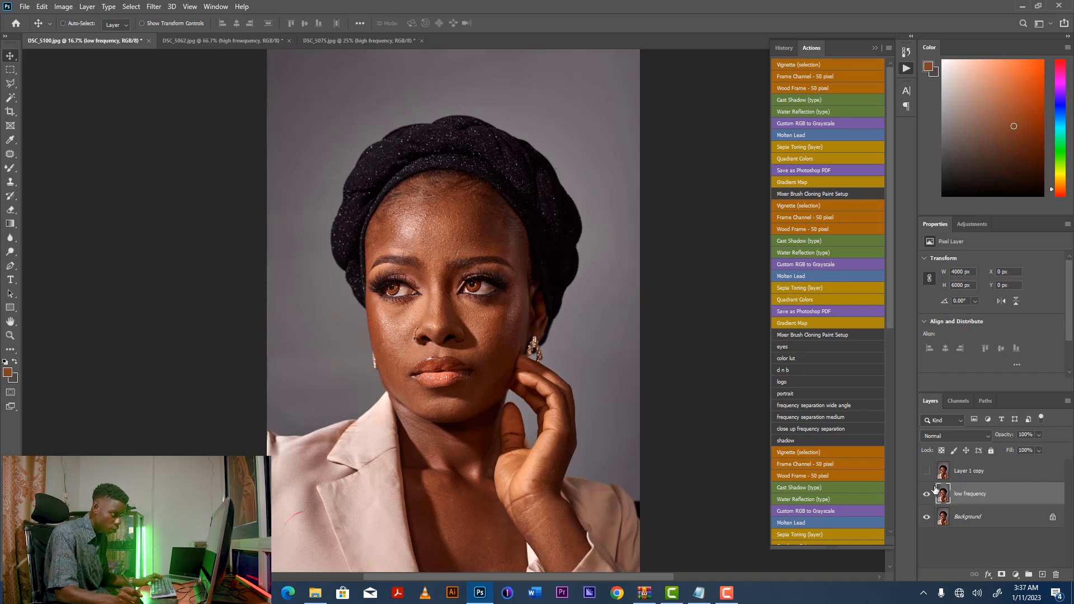
# Rename the top layer copy to "high frequency".
pyautogui.click(977, 474)
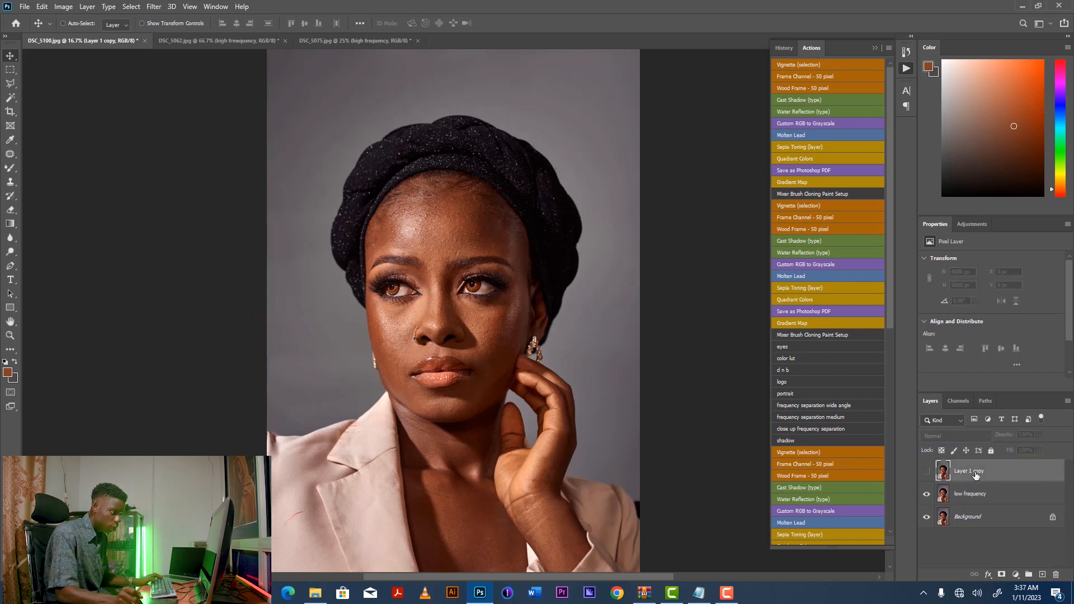
pyautogui.doubleClick(973, 474)
pyautogui.write('h')
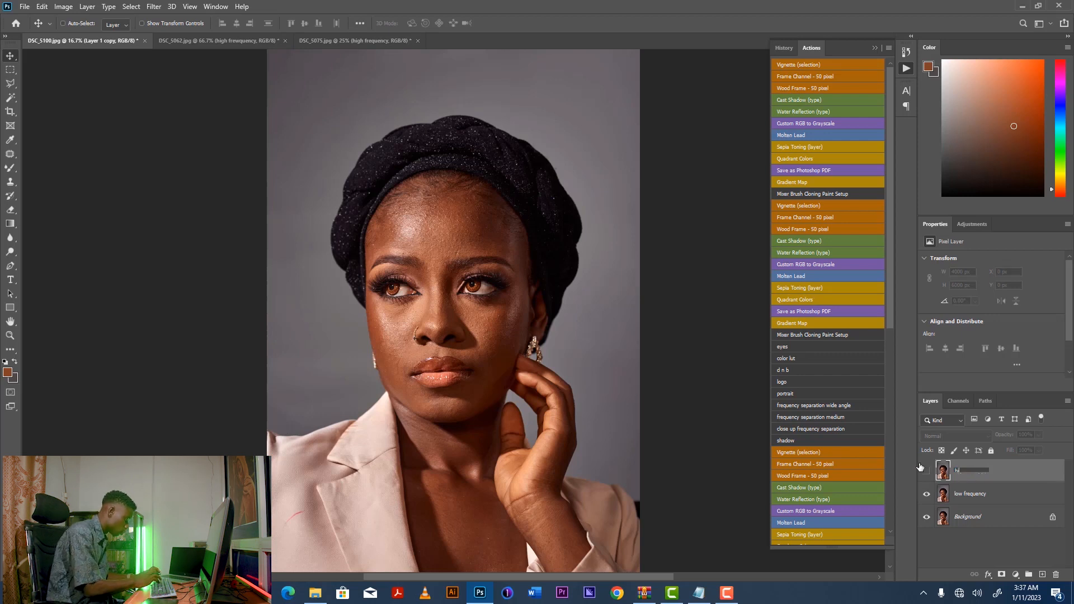
pyautogui.write('igh frequency')
pyautogui.press('Return')
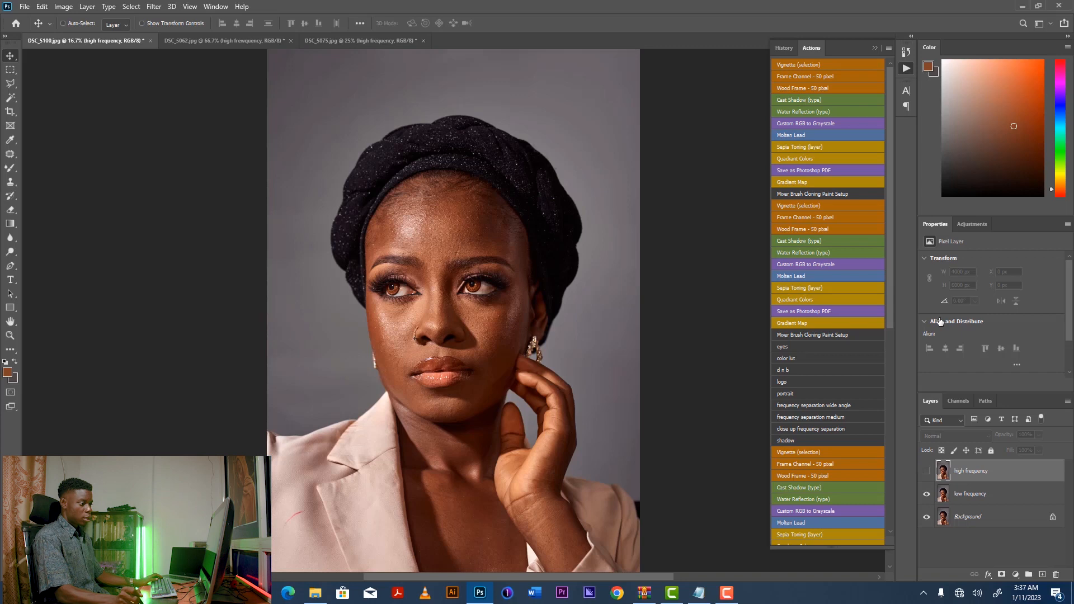
# Apply a Gaussian Blur with a 14 pixel radius to the low frequency layer.
pyautogui.click(1001, 495)
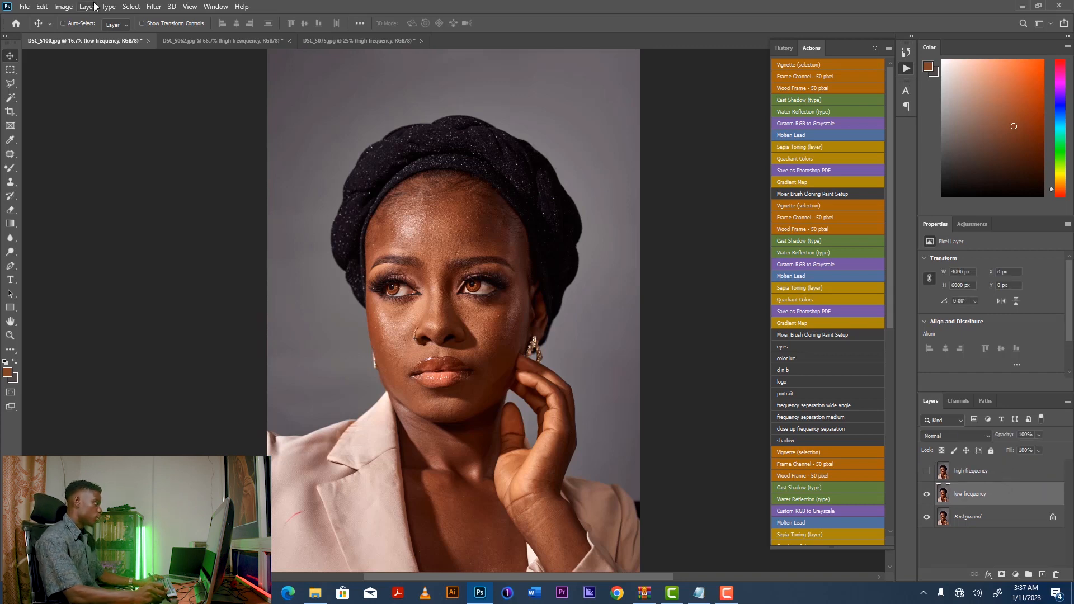
pyautogui.click(152, 8)
pyautogui.moveTo(198, 132)
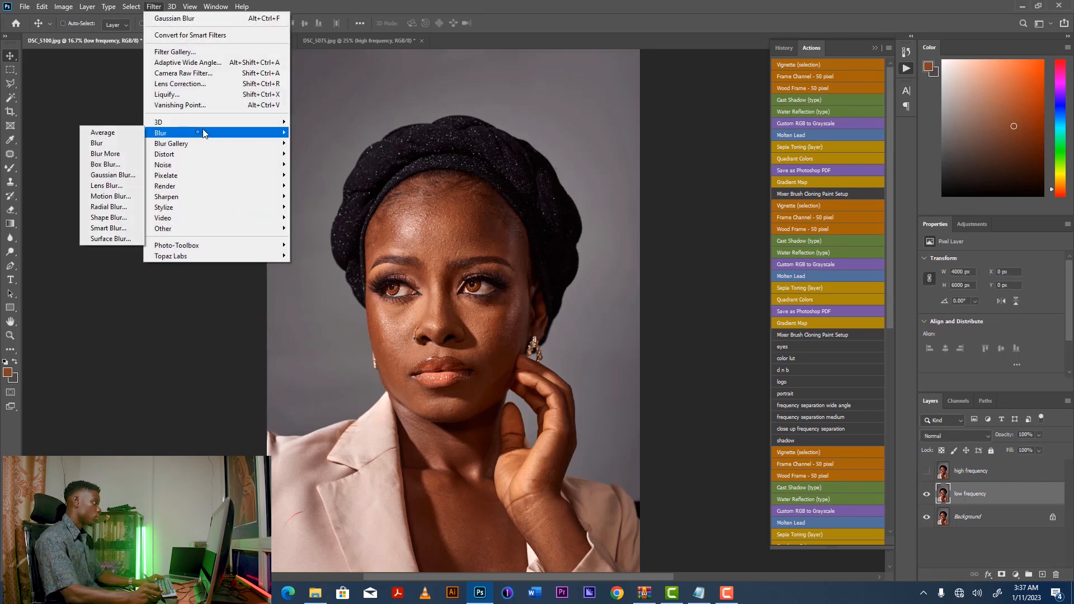
pyautogui.click(112, 176)
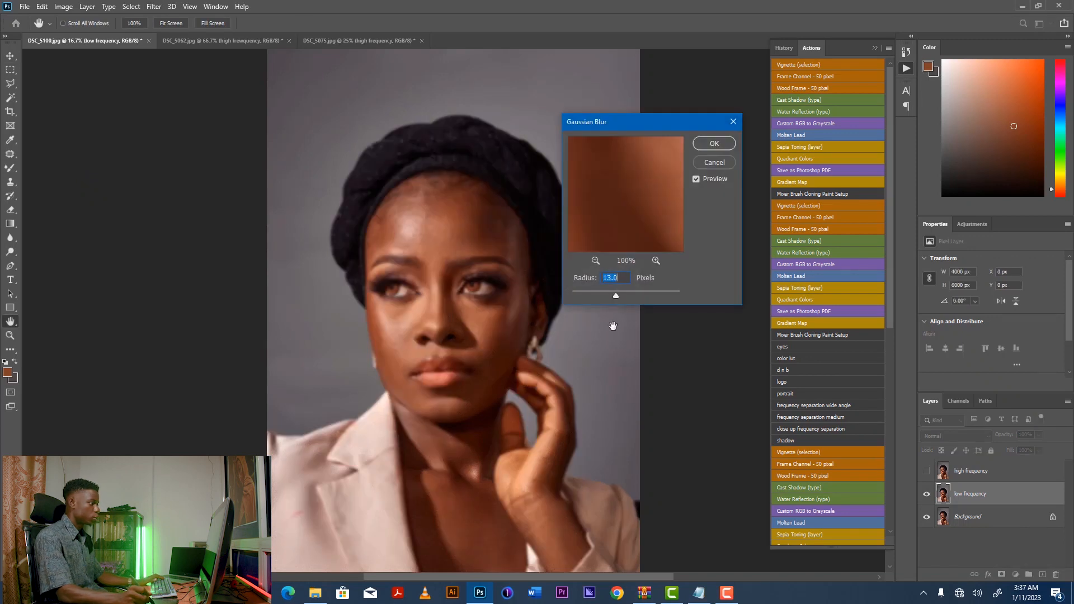
pyautogui.write('4')
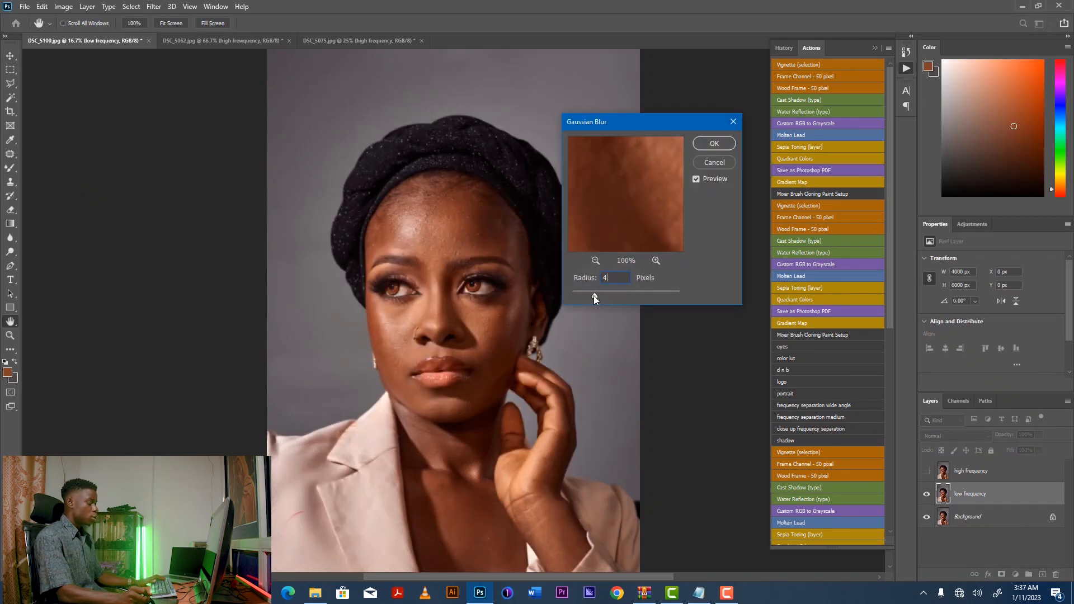
pyautogui.hotkey('ctrl', '-')
pyautogui.hotkey('ctrl', '-')
pyautogui.hotkey('ctrl', '-')
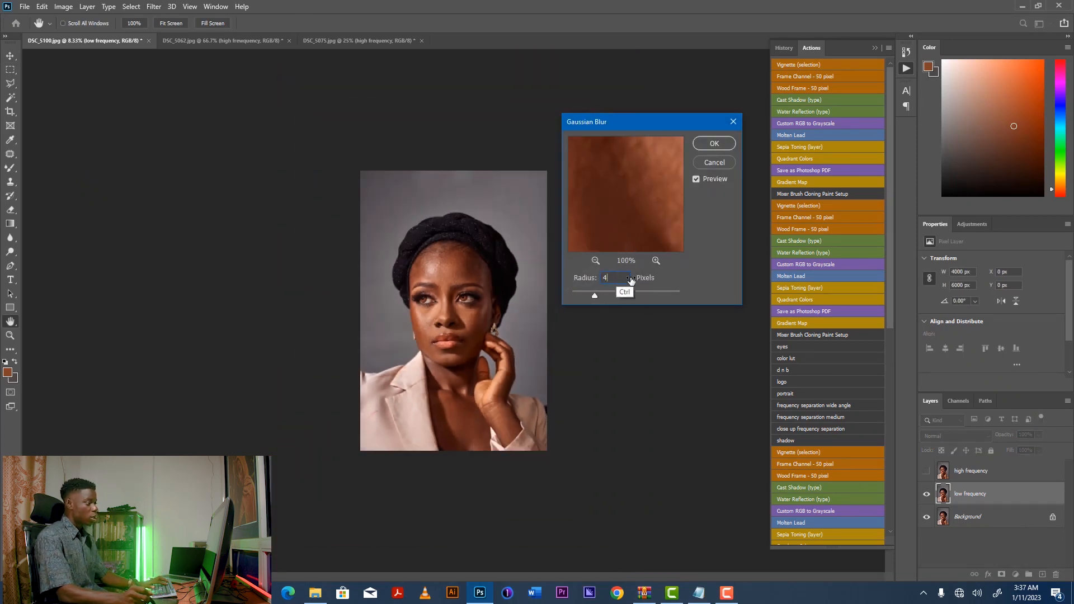
pyautogui.hotkey('ctrl', '+')
pyautogui.hotkey('ctrl', '+')
pyautogui.hotkey('ctrl', '+')
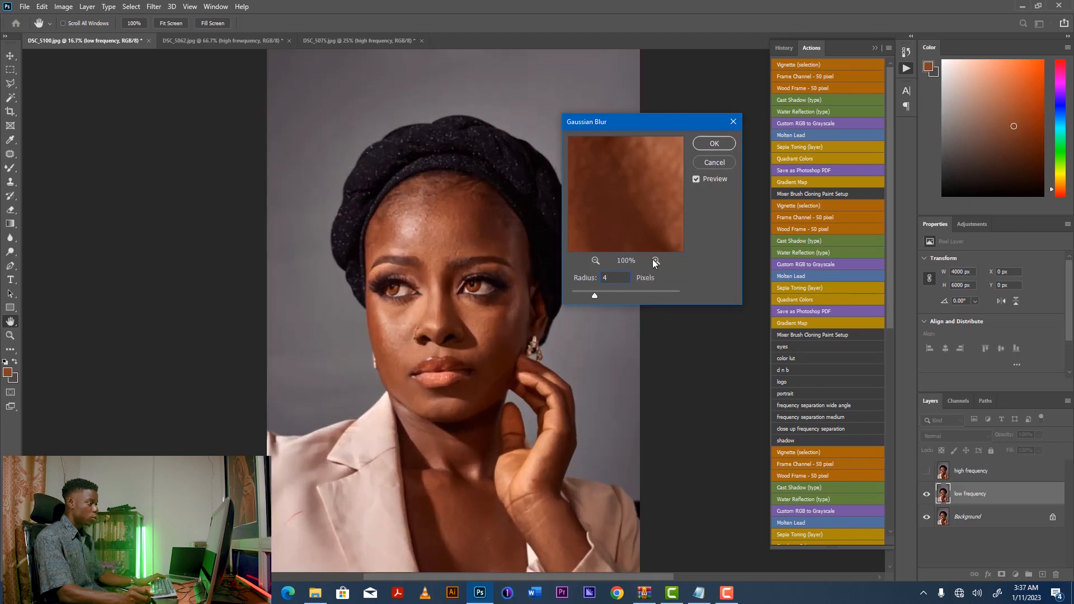
pyautogui.click(596, 260)
pyautogui.click(596, 260)
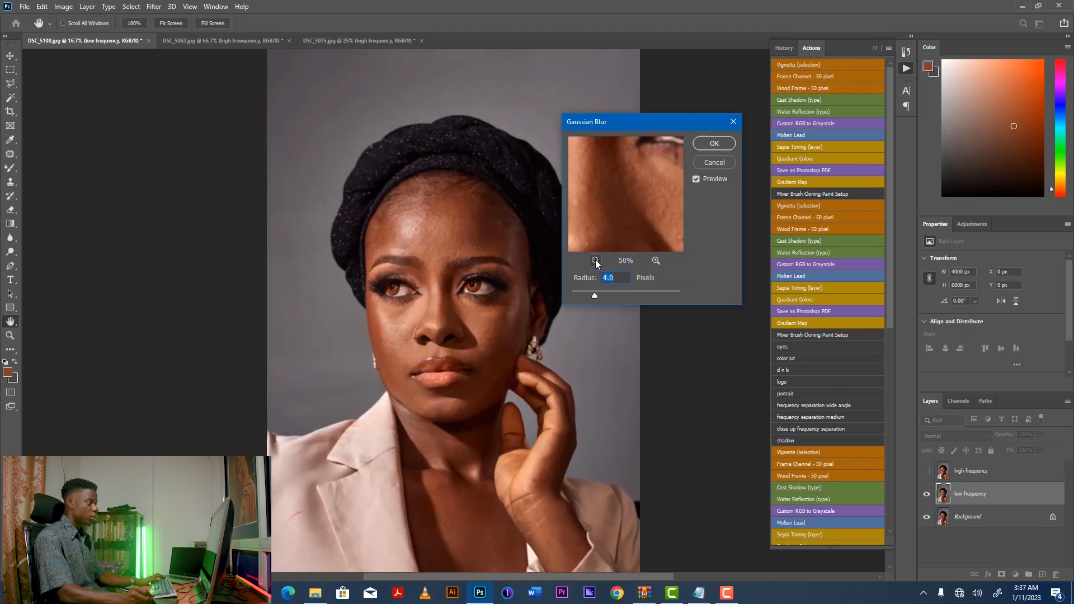
pyautogui.click(596, 260)
pyautogui.click(597, 260)
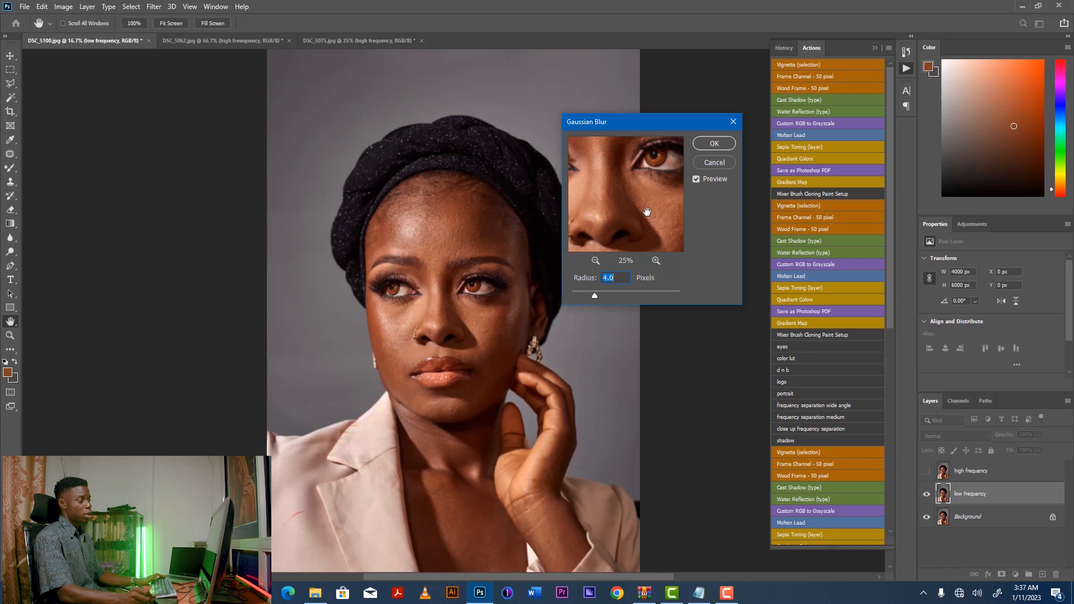
pyautogui.moveTo(646, 209); pyautogui.dragTo(628, 200)
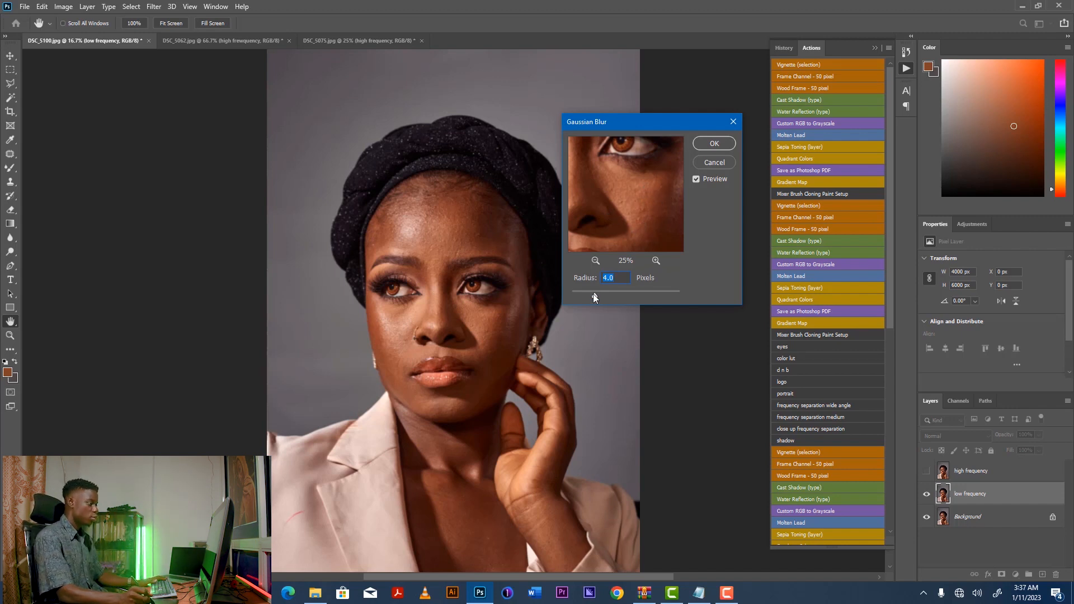
pyautogui.moveTo(595, 297); pyautogui.dragTo(616, 293)
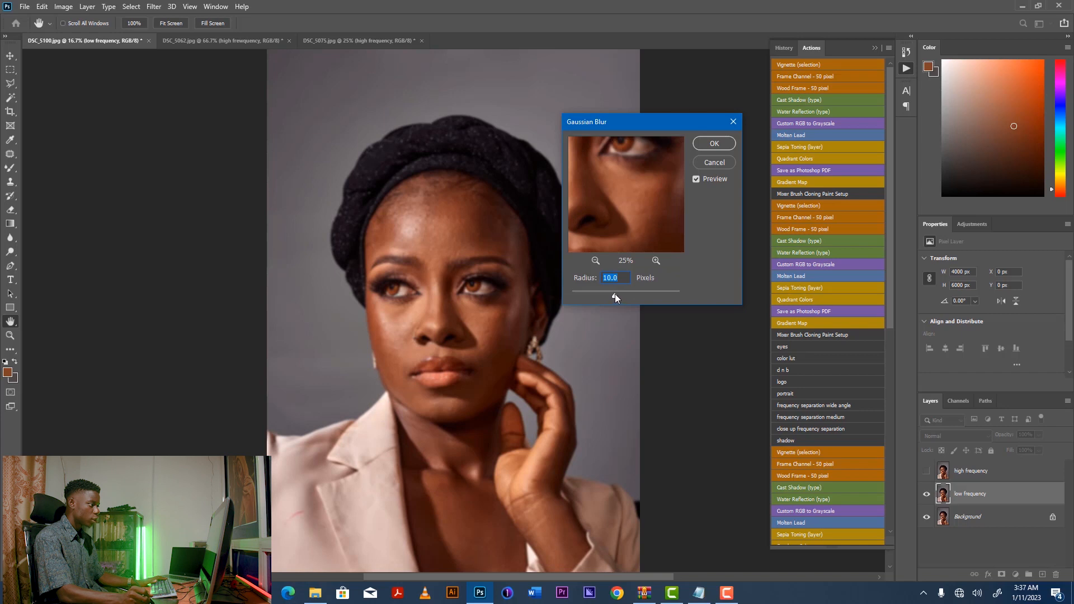
pyautogui.moveTo(613, 296); pyautogui.dragTo(613, 297)
pyautogui.write('14')
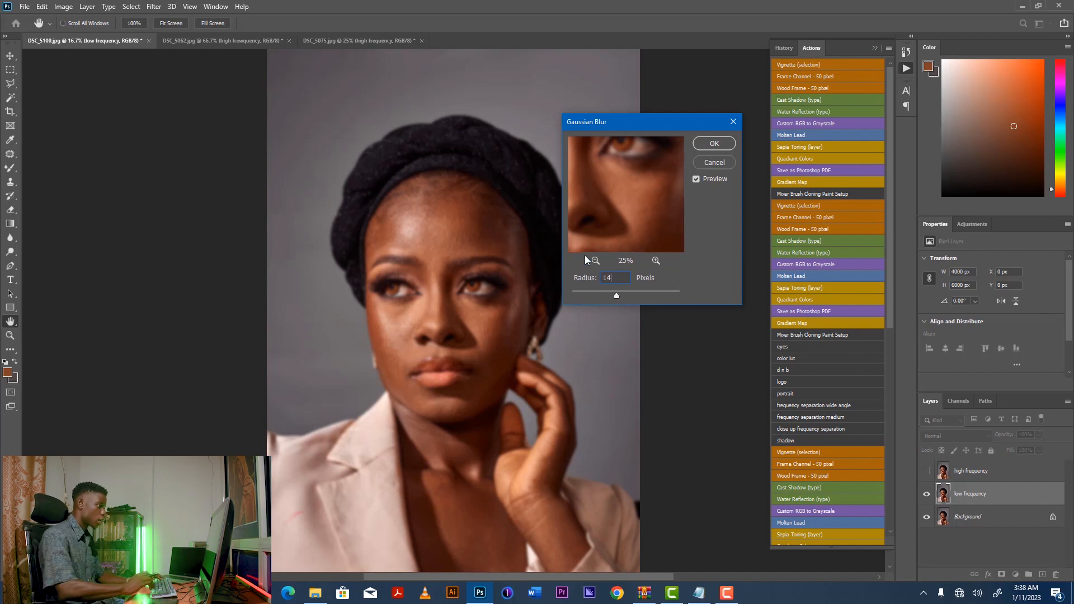
pyautogui.click(715, 145)
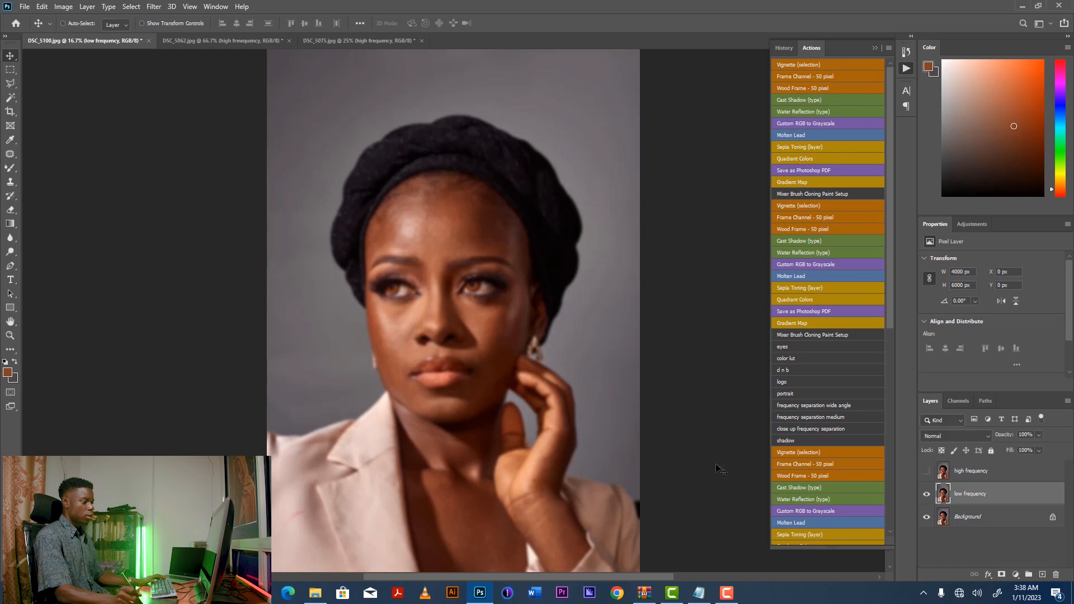
# Show and select the high frequency layer, then Apply Image from the low frequency layer with Subtract blending, scale 2, offset 128.
pyautogui.click(970, 473)
pyautogui.click(927, 470)
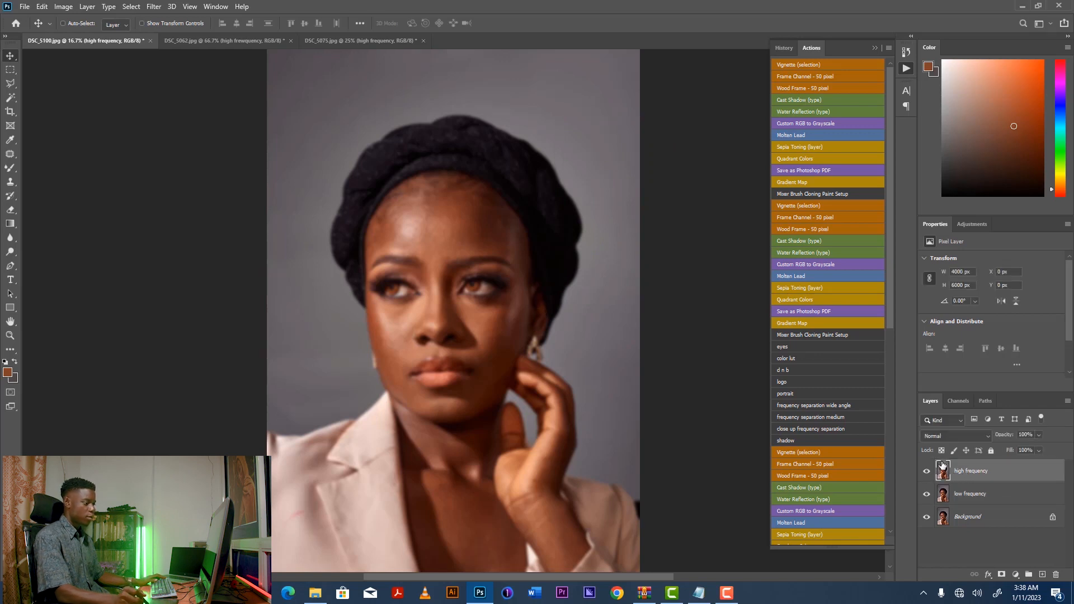
pyautogui.click(63, 6)
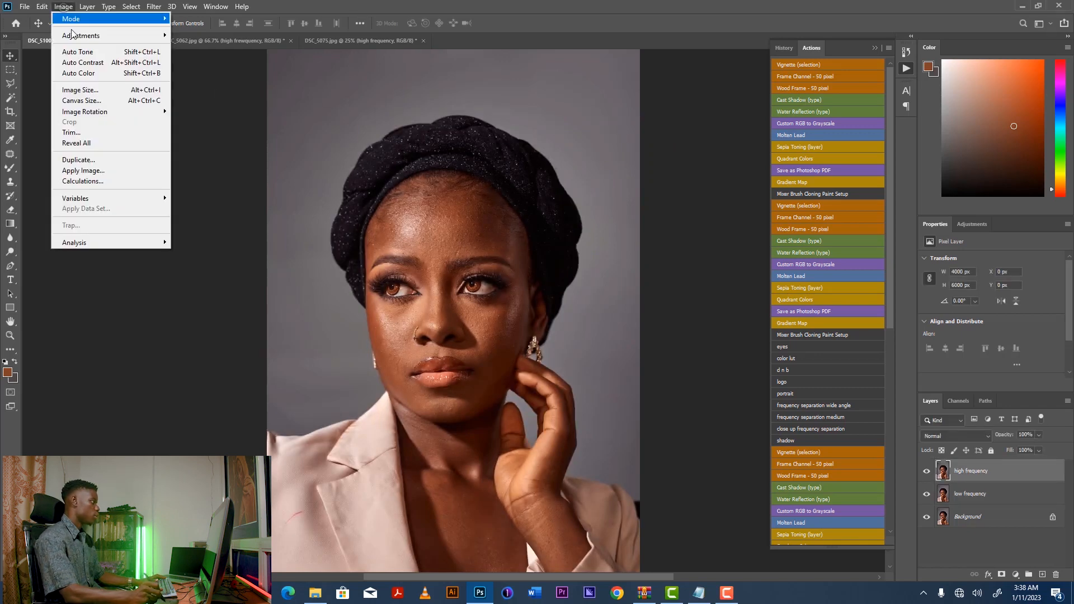
pyautogui.click(89, 171)
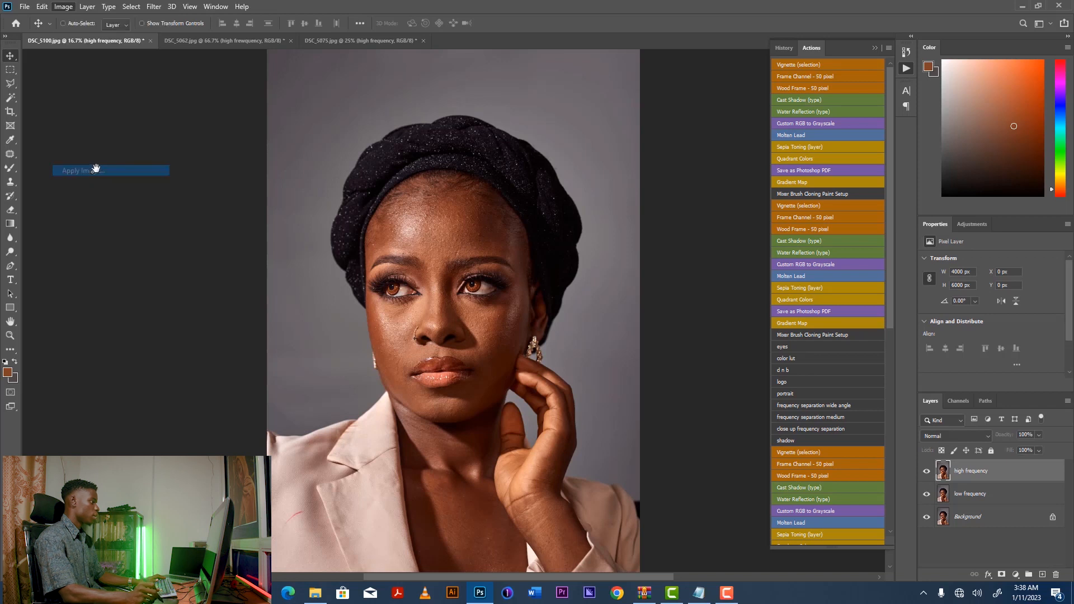
pyautogui.click(497, 168)
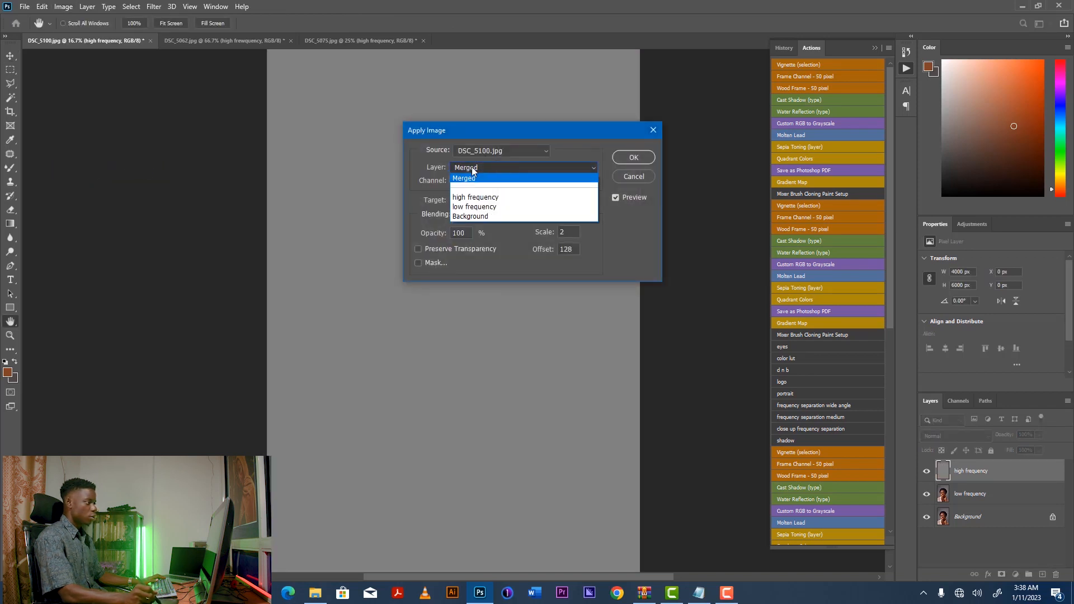
pyautogui.click(494, 207)
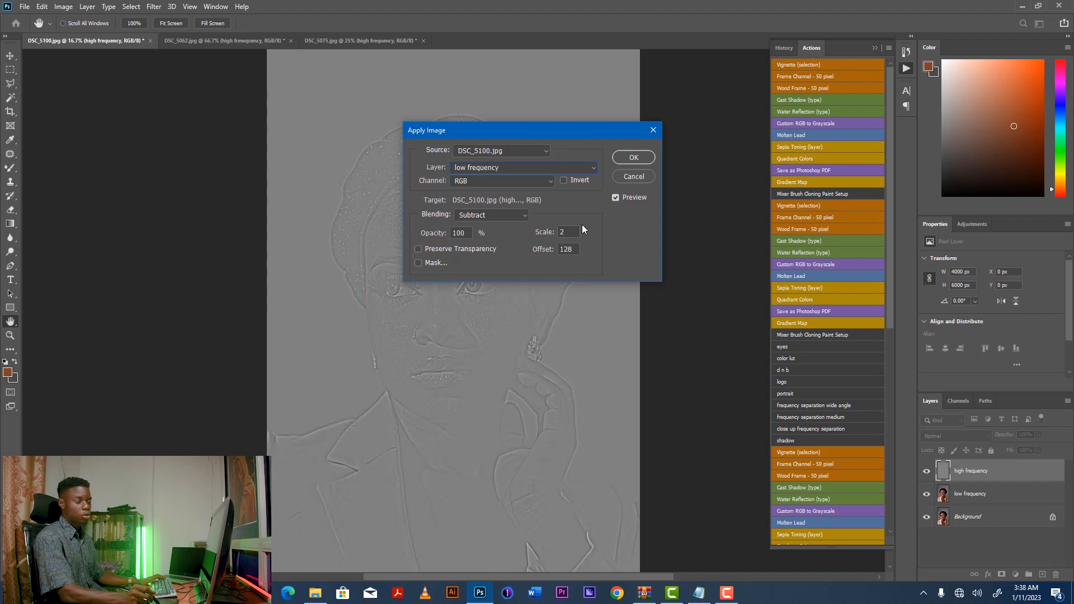
pyautogui.click(635, 158)
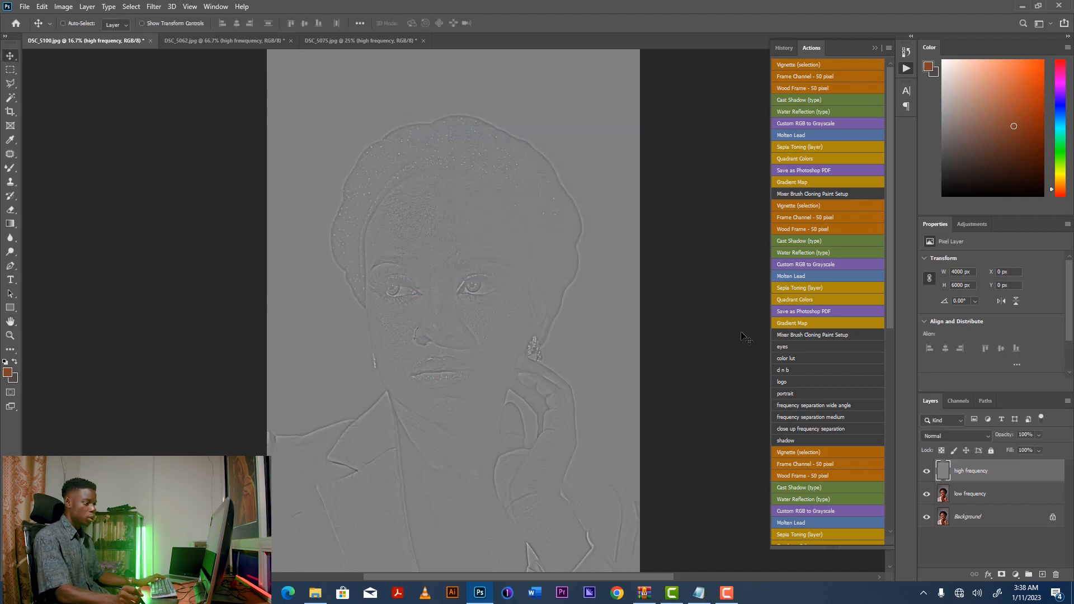
# Set the high frequency layer's blend mode to Linear Light and zoom in to check the portrait.
pyautogui.click(964, 436)
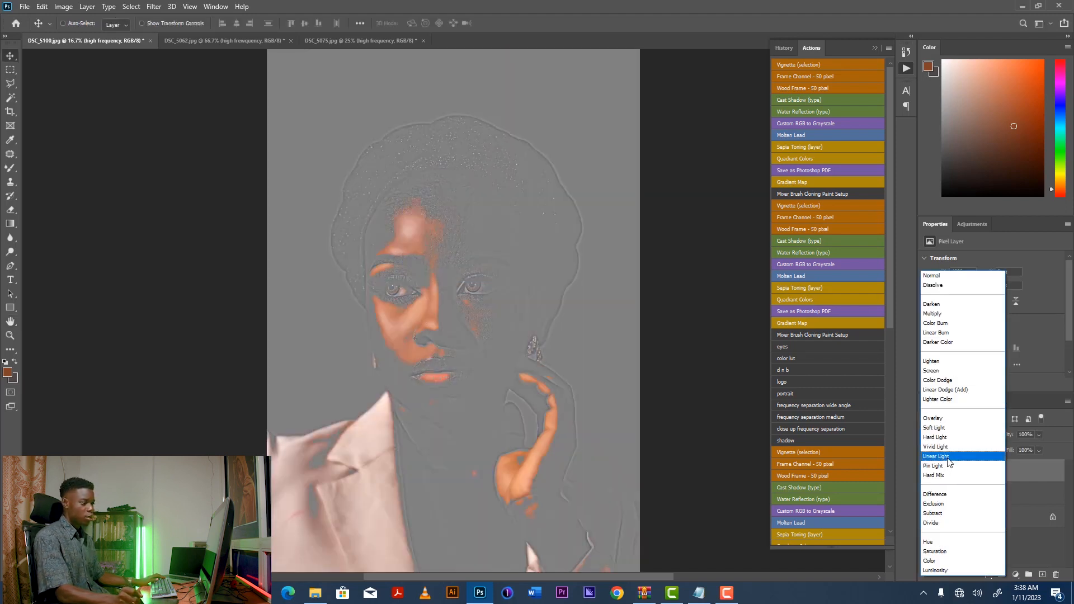
pyautogui.click(952, 461)
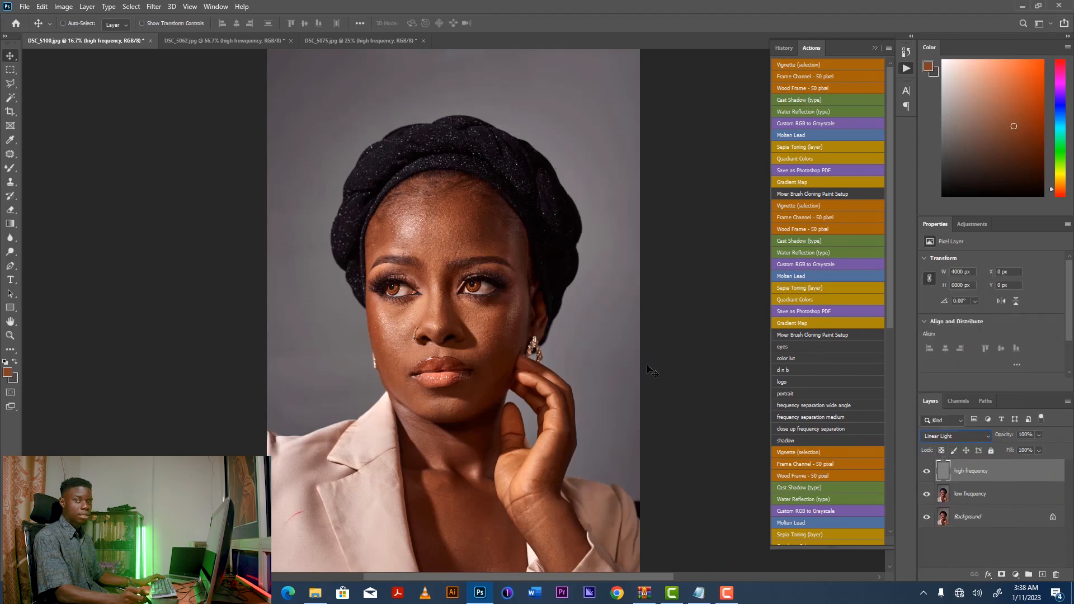
pyautogui.hotkey('ctrl', '+')
pyautogui.hotkey('ctrl', '+')
pyautogui.hotkey('ctrl', '+')
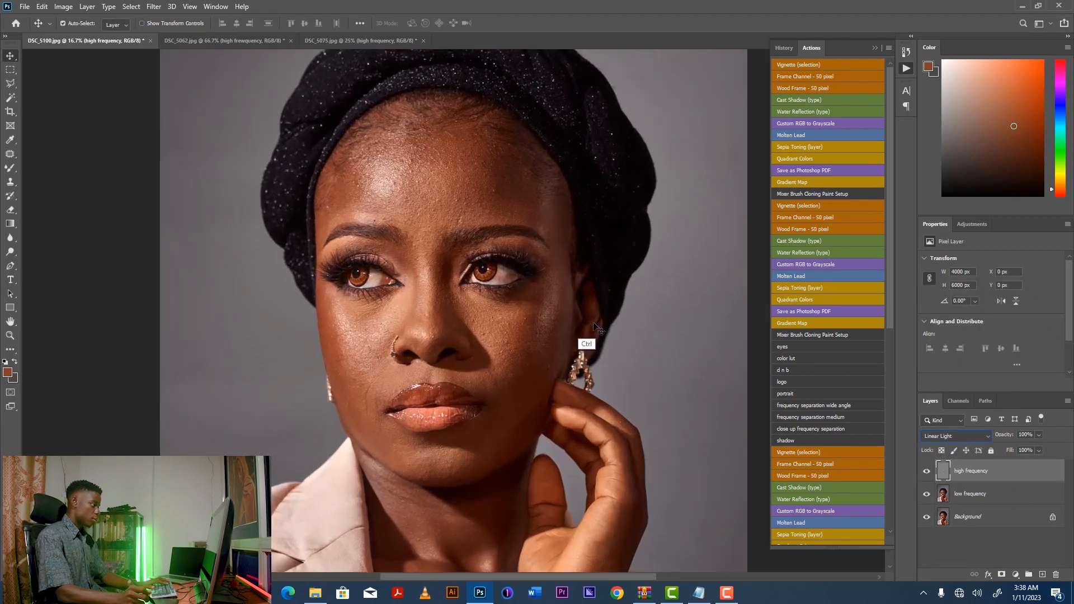
pyautogui.hotkey('ctrl', '-')
pyautogui.hotkey('ctrl', '-')
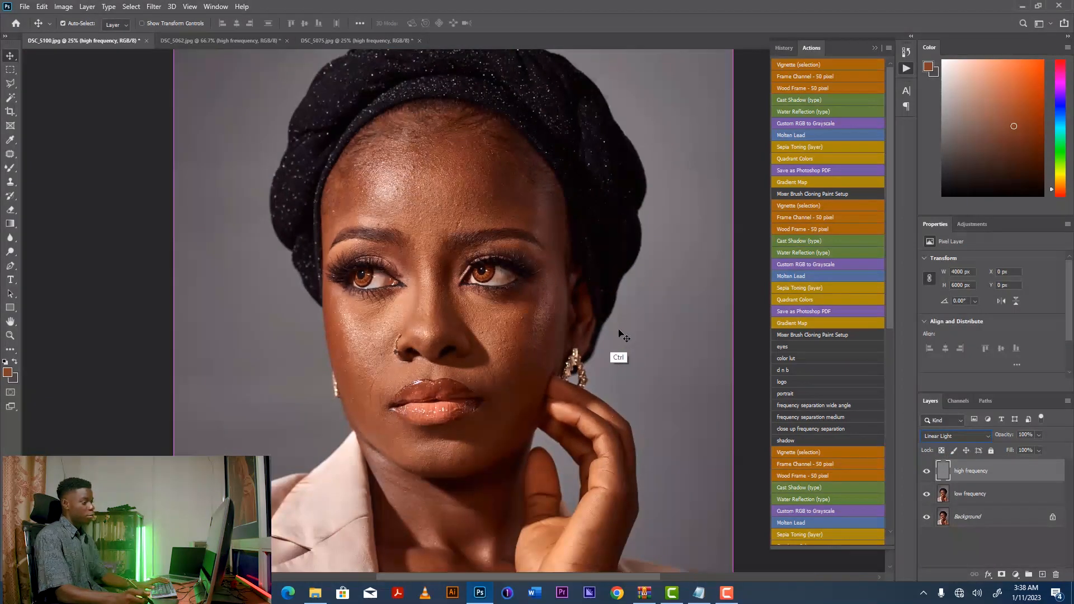
pyautogui.hotkey('ctrl', '-')
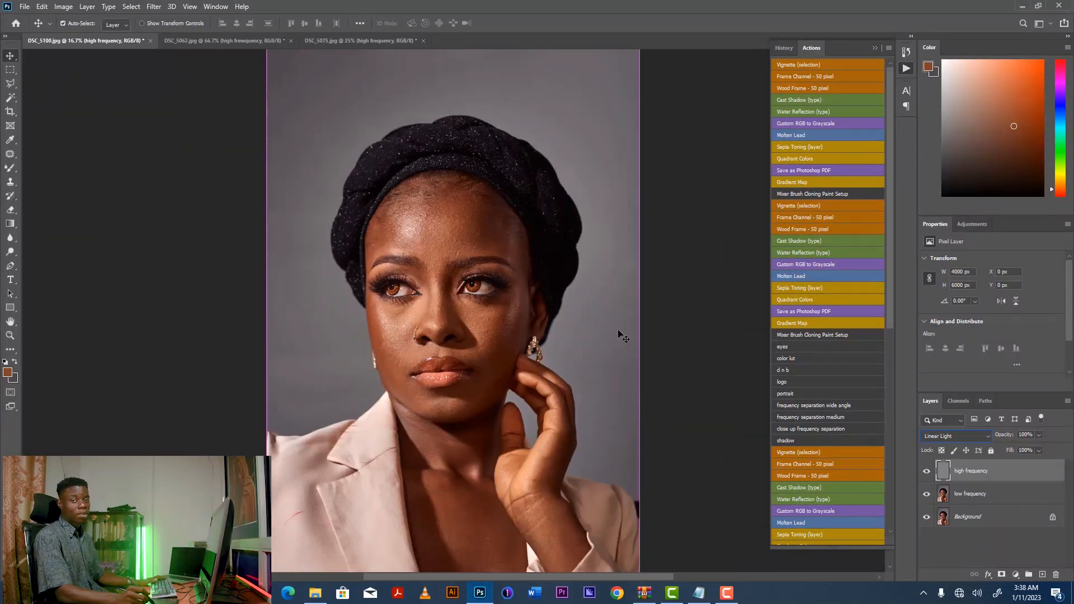
pyautogui.press('ctrl')
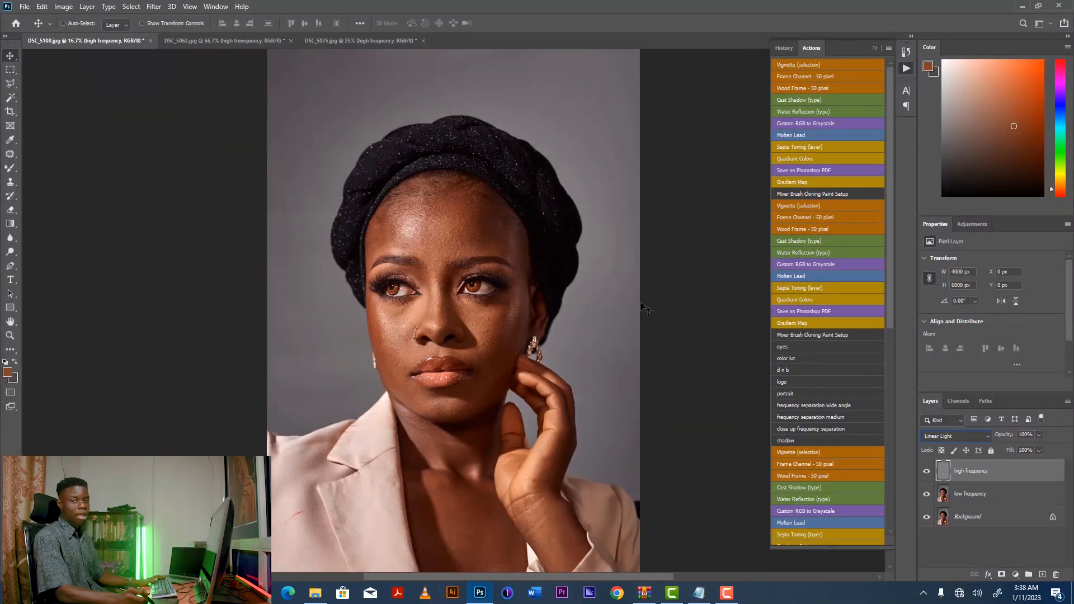
# Pick the Mixer Brush tool, select the low frequency layer and enlarge the brush size.
pyautogui.click(11, 169)
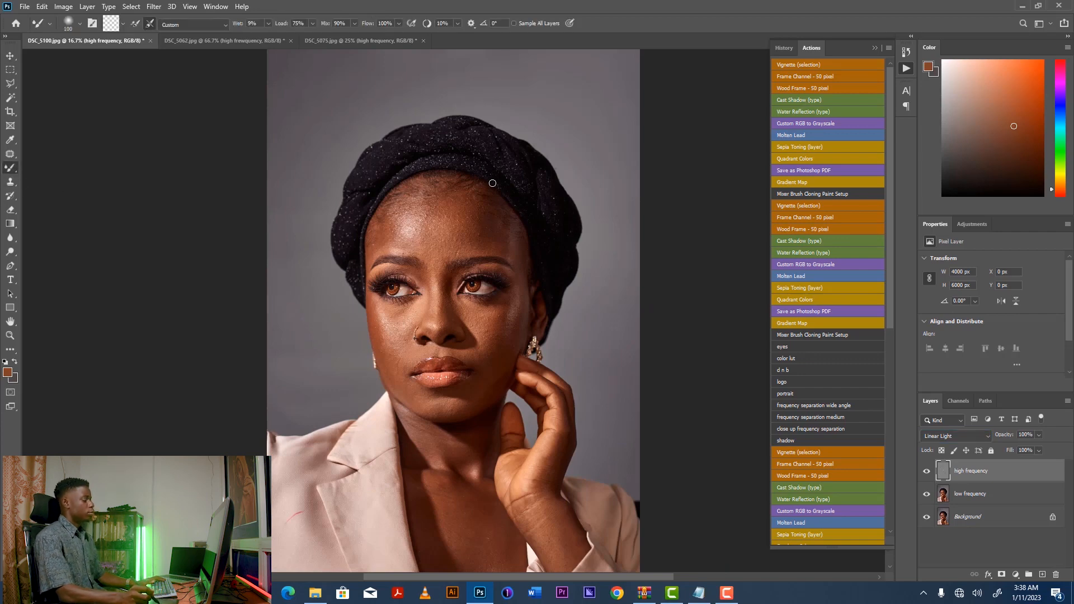
pyautogui.hotkey('ctrl', '+')
pyautogui.hotkey('ctrl', '+')
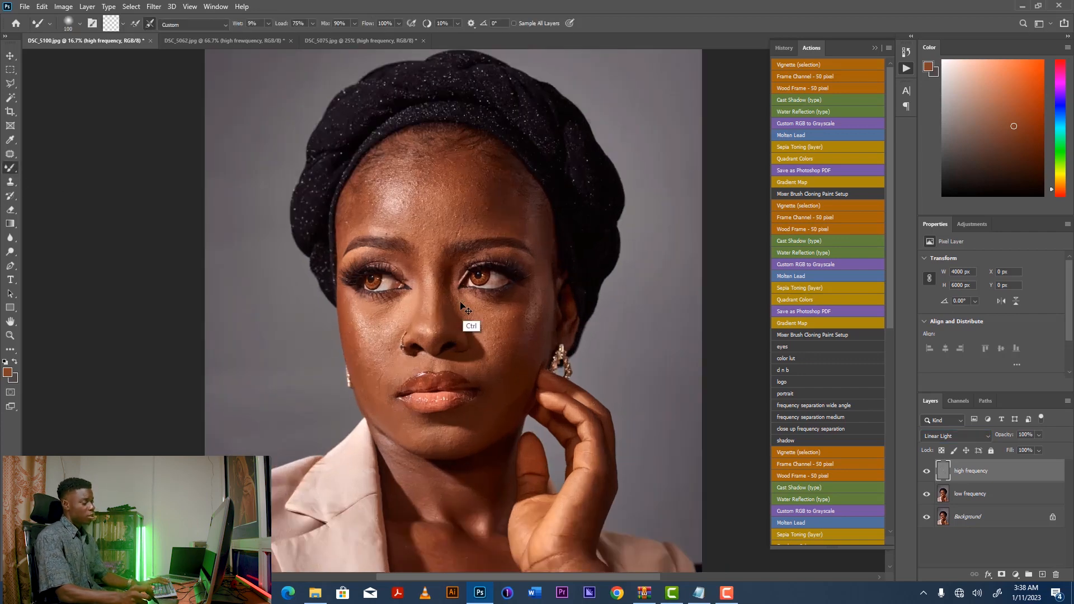
pyautogui.hotkey('ctrl', '-')
pyautogui.hotkey('ctrl', '-')
pyautogui.hotkey('ctrl', '-')
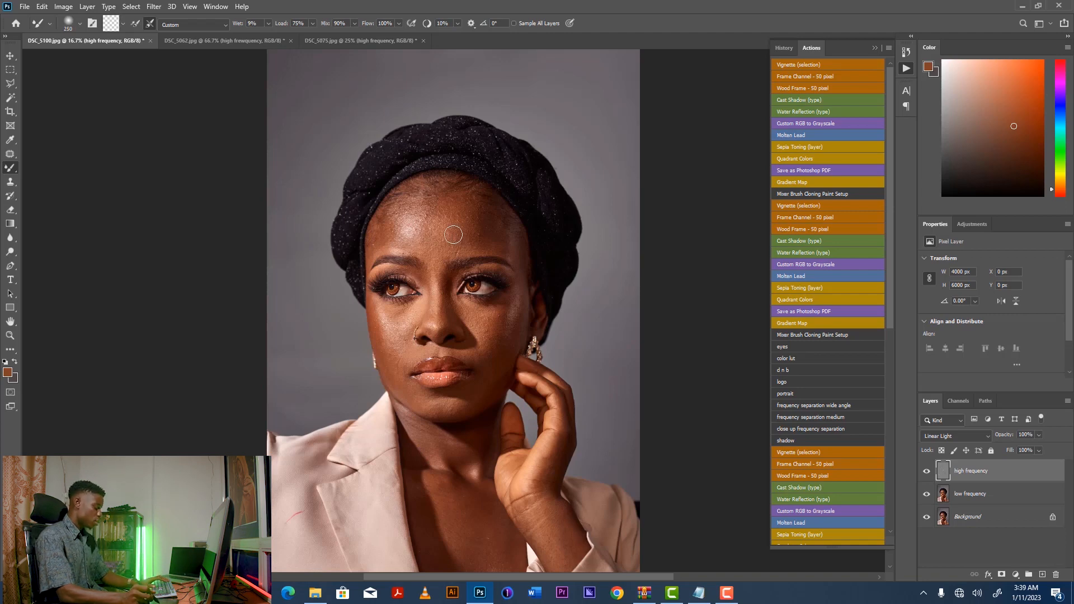
pyautogui.scroll(1, 456, 236)
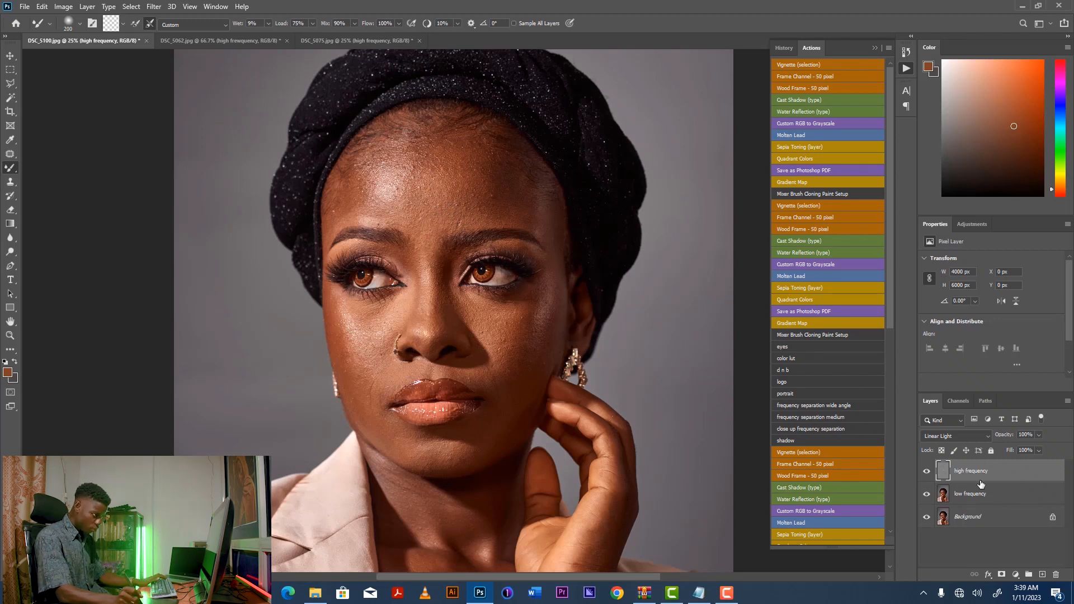
pyautogui.click(993, 498)
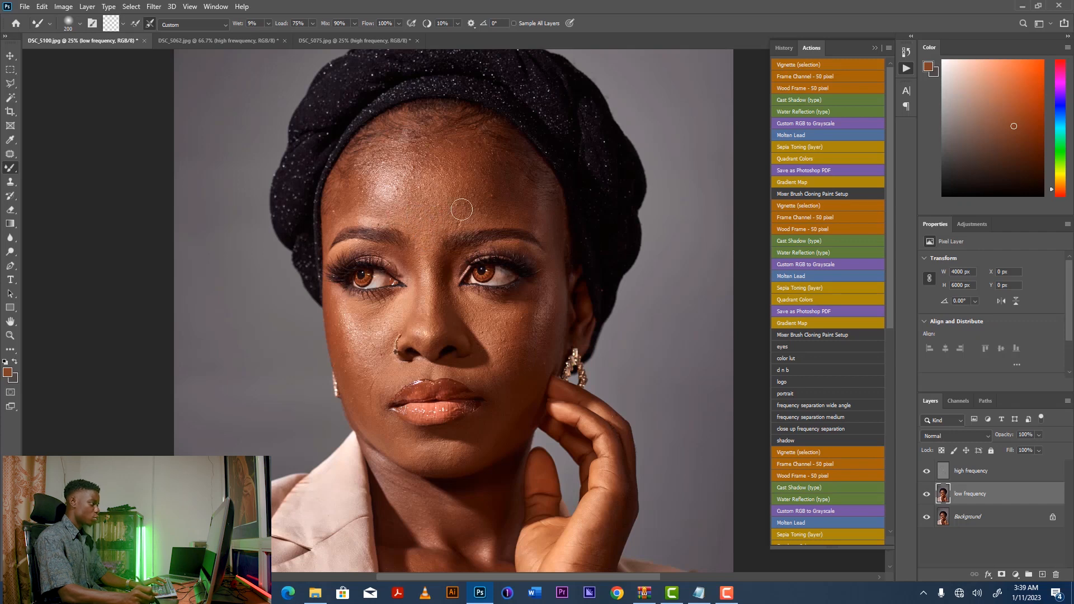
pyautogui.press(']')
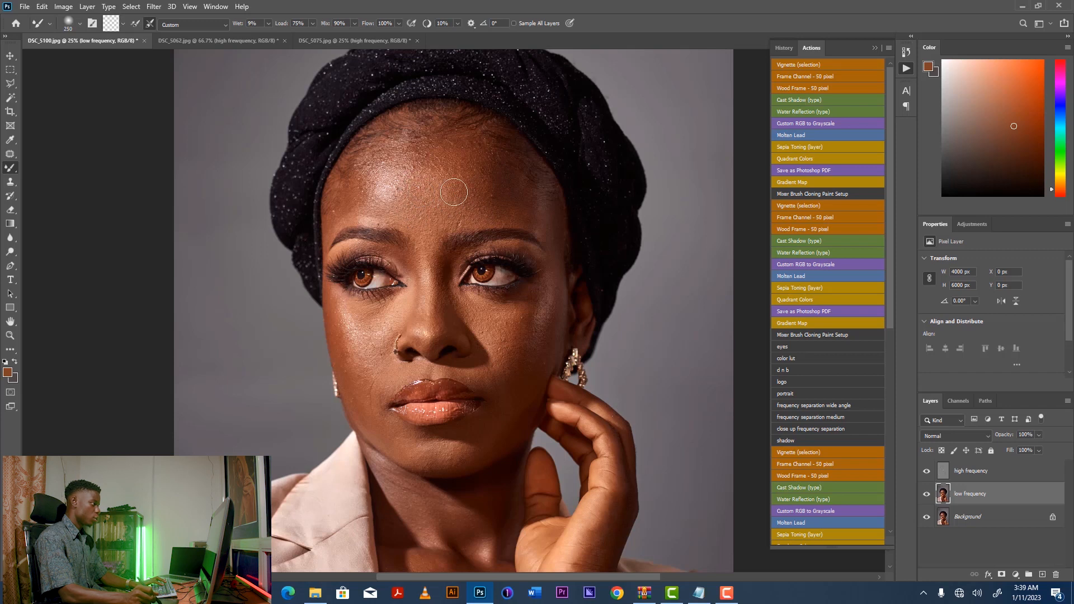